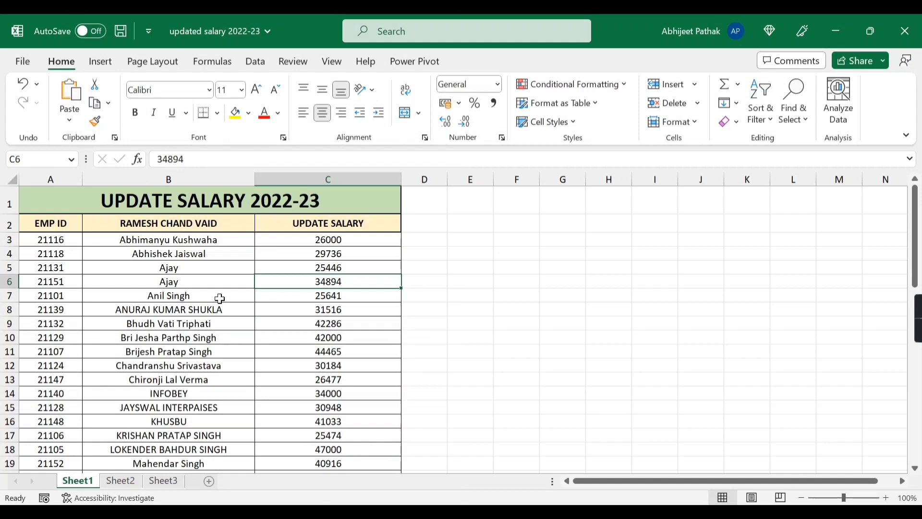
Replace the heading in cell B2, above the employee names, with EMP NAME
{"action": "left_click_drag", "start_coordinate": [48, 223], "coordinate": [79, 310]}
{"action": "left_click", "coordinate": [199, 230]}
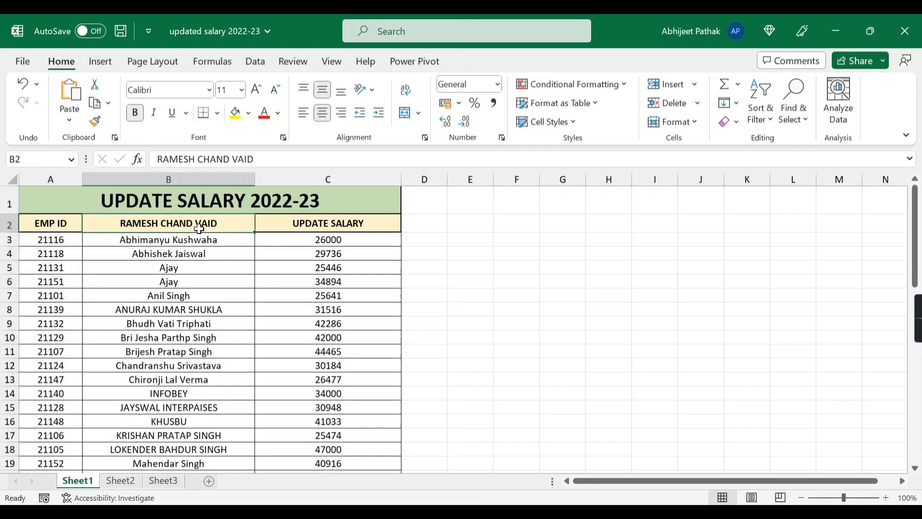
{"action": "type", "text": "emp"}
{"action": "key", "text": "BackSpace"}
{"action": "key", "text": "BackSpace"}
{"action": "key", "text": "BackSpace"}
{"action": "type", "text": "EMP"}
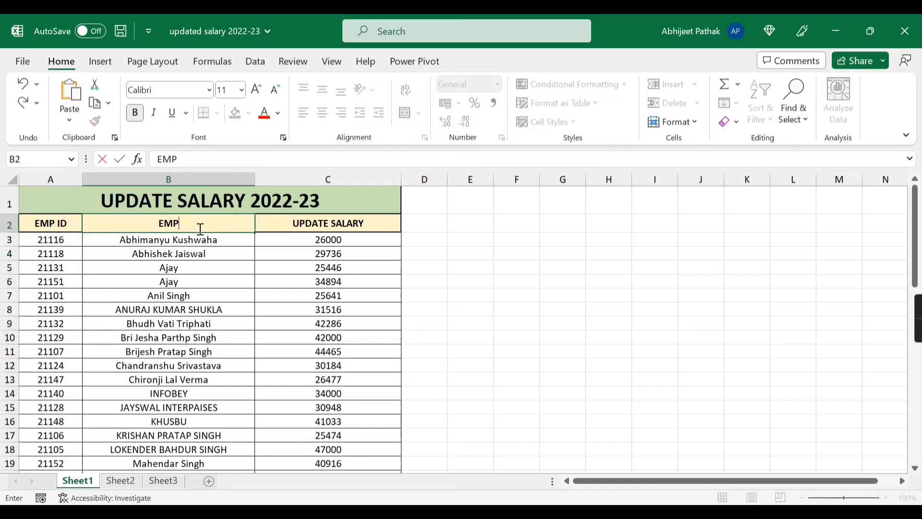
{"action": "type", "text": " NAME"}
{"action": "key", "text": "Tab"}
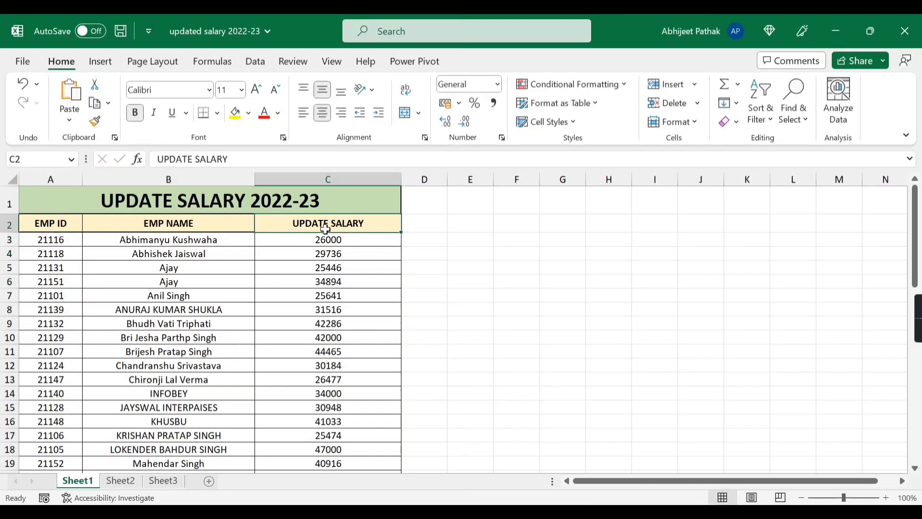
Review the selection options in Go To Special from cell B5 and leave without applying any
{"action": "left_click_drag", "start_coordinate": [328, 240], "coordinate": [330, 301]}
{"action": "left_click", "coordinate": [189, 270]}
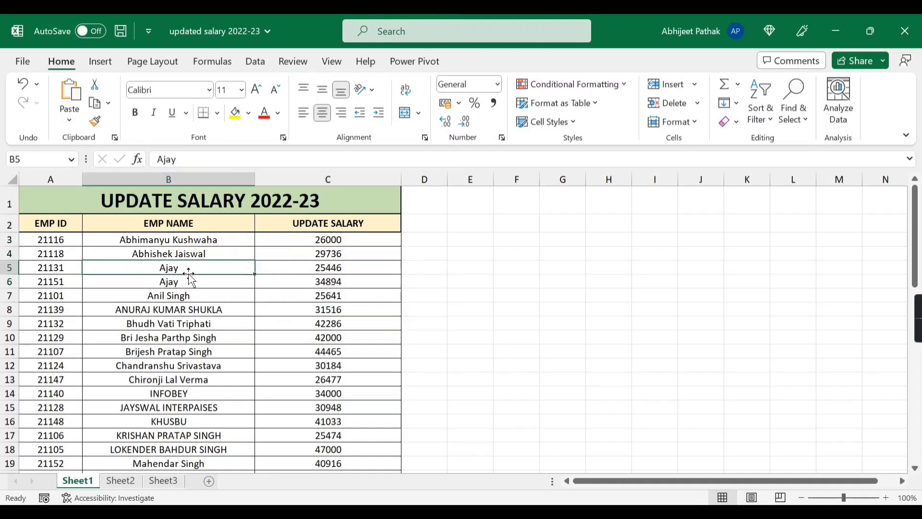
{"action": "key", "text": "ctrl+g"}
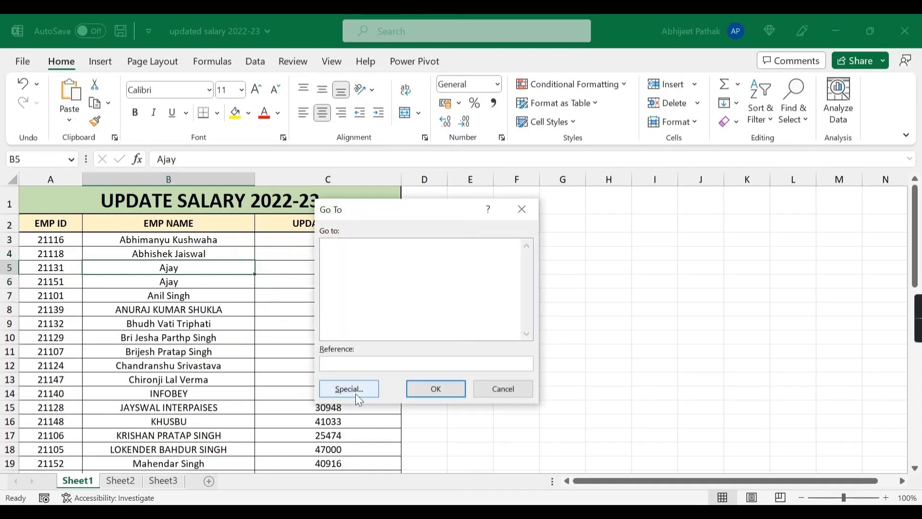
{"action": "left_click", "coordinate": [356, 393]}
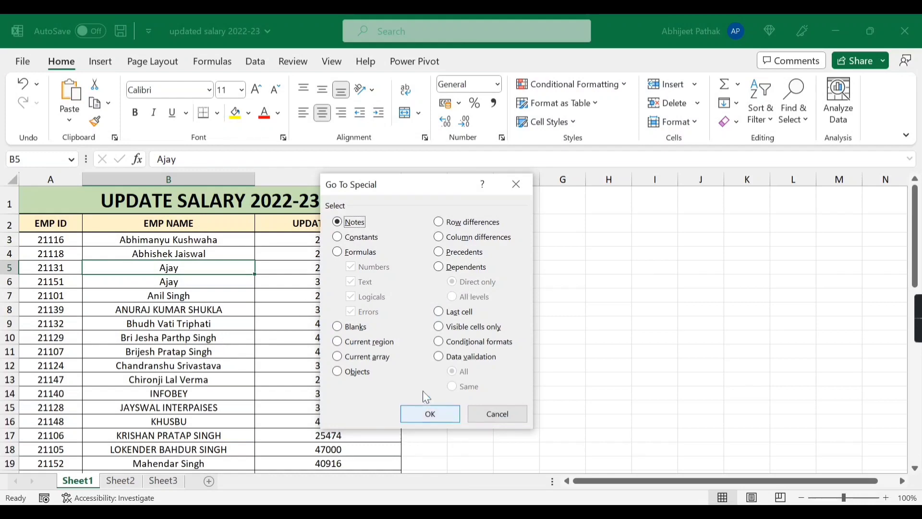
{"action": "left_click", "coordinate": [497, 414]}
Starting from cell A3, use Go To Special with the Last cell option to jump to the sheet's last cell
{"action": "left_click", "coordinate": [67, 240]}
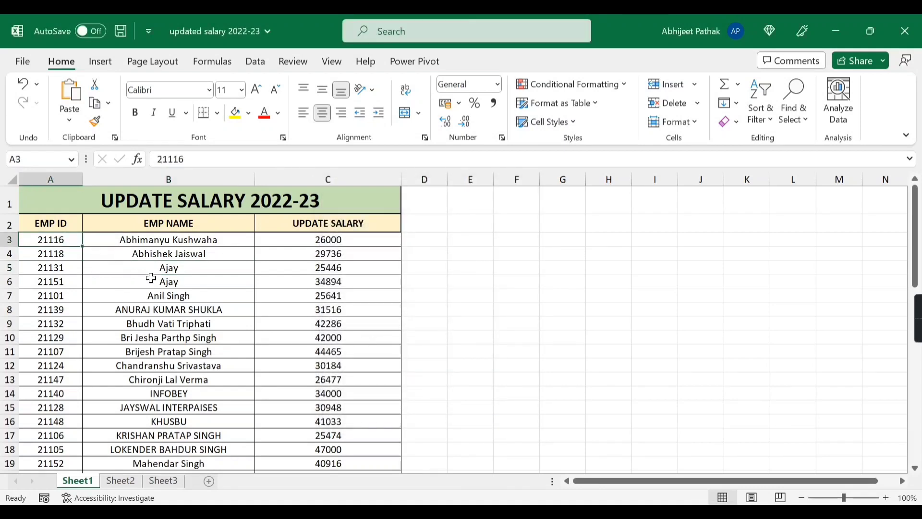
{"action": "scroll", "coordinate": [191, 358], "scroll_direction": "down", "scroll_amount": 9}
{"action": "scroll", "coordinate": [191, 360], "scroll_direction": "down", "scroll_amount": 6}
{"action": "scroll", "coordinate": [189, 374], "scroll_direction": "up", "scroll_amount": 16}
{"action": "key", "text": "ctrl+g"}
{"action": "left_click", "coordinate": [353, 387]}
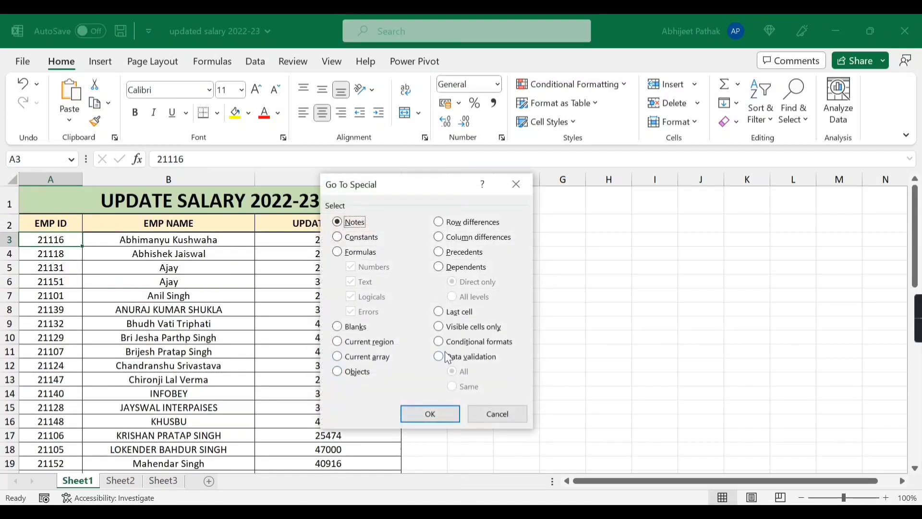
{"action": "left_click", "coordinate": [448, 312]}
{"action": "left_click", "coordinate": [445, 416]}
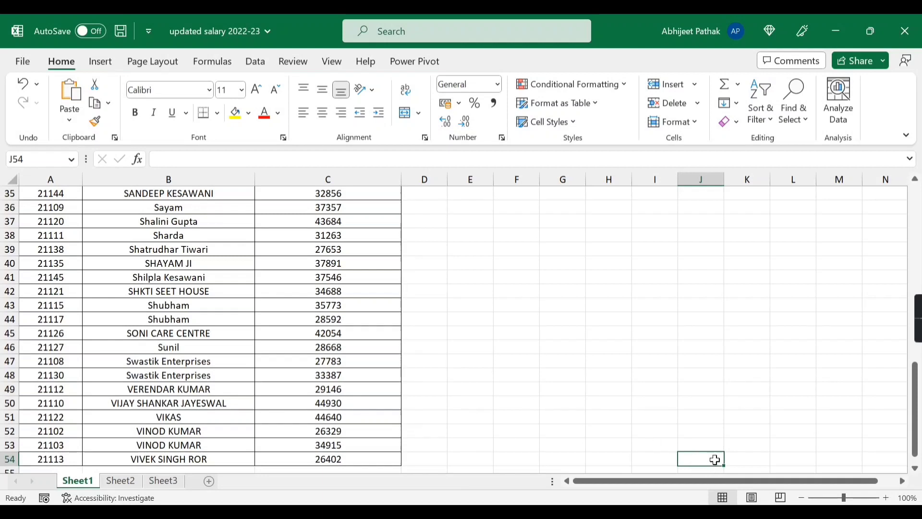
Save the workbook and use Go To Special from cell B41 to select the last cell again
{"action": "left_click", "coordinate": [336, 390]}
{"action": "key", "text": "ctrl+s"}
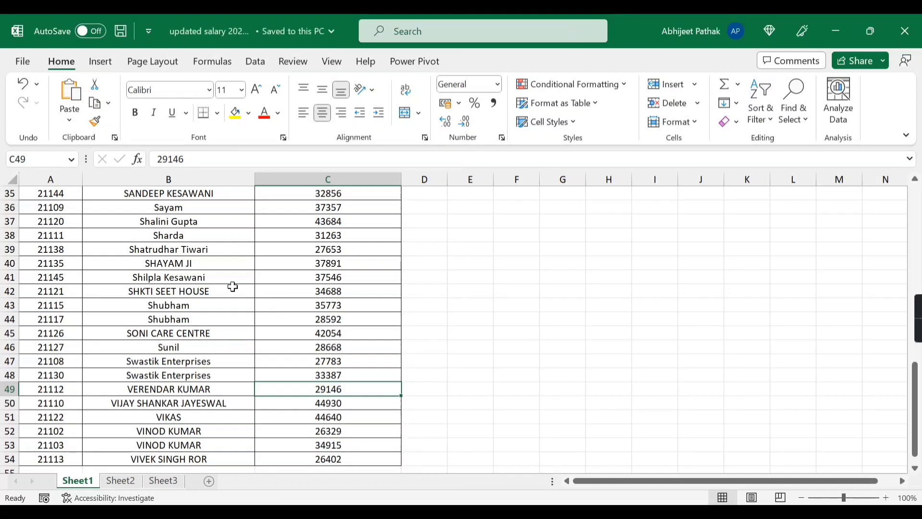
{"action": "left_click", "coordinate": [220, 278]}
{"action": "key", "text": "ctrl+g"}
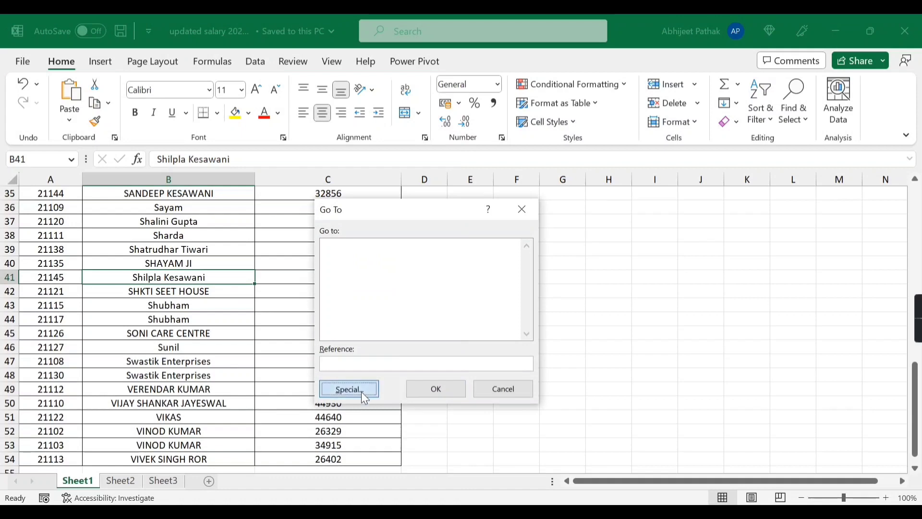
{"action": "left_click", "coordinate": [361, 391]}
{"action": "left_click", "coordinate": [449, 312]}
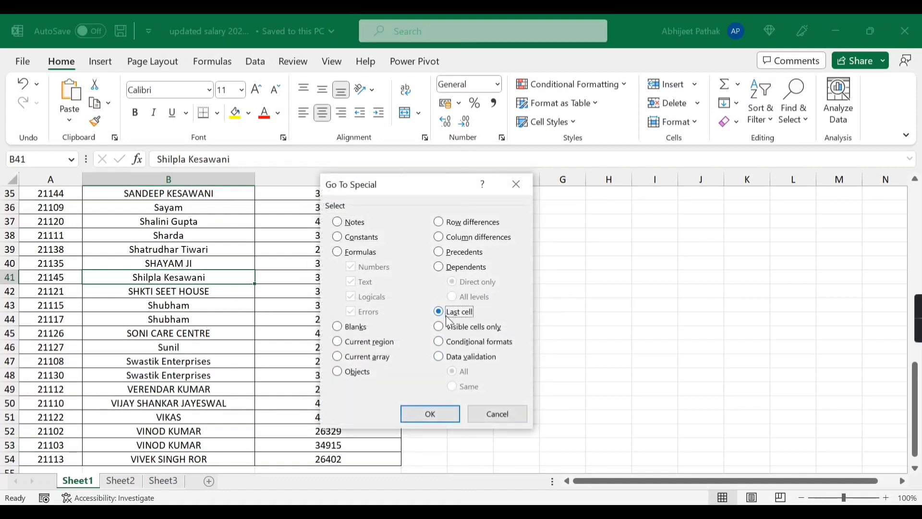
{"action": "left_click", "coordinate": [446, 412]}
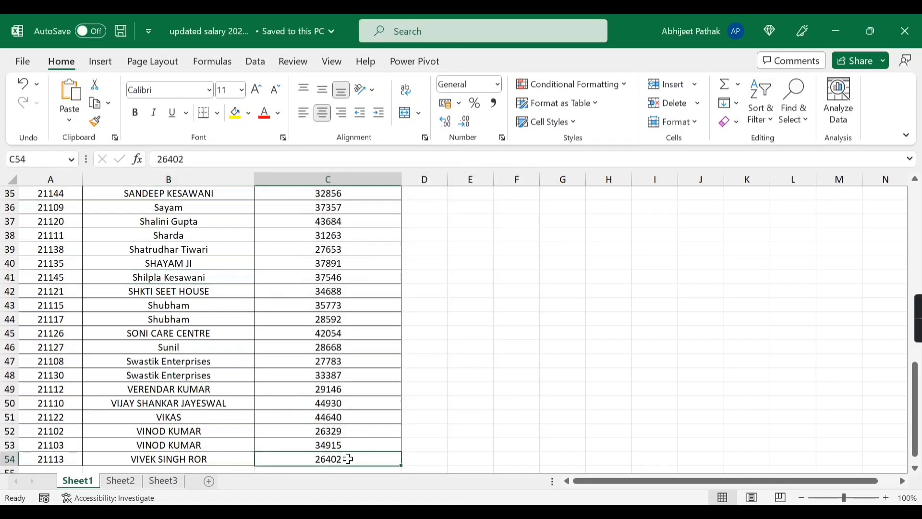
Enter RT in cell G45 and YY in cell G49, outside the salary table
{"action": "left_click", "coordinate": [562, 332]}
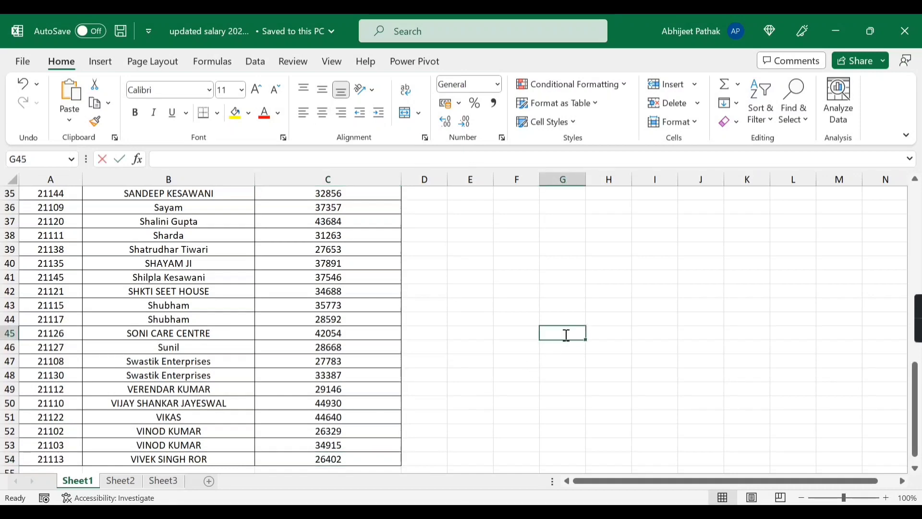
{"action": "type", "text": "RT"}
{"action": "left_click", "coordinate": [562, 390]}
{"action": "type", "text": "YY"}
{"action": "left_click", "coordinate": [628, 389]}
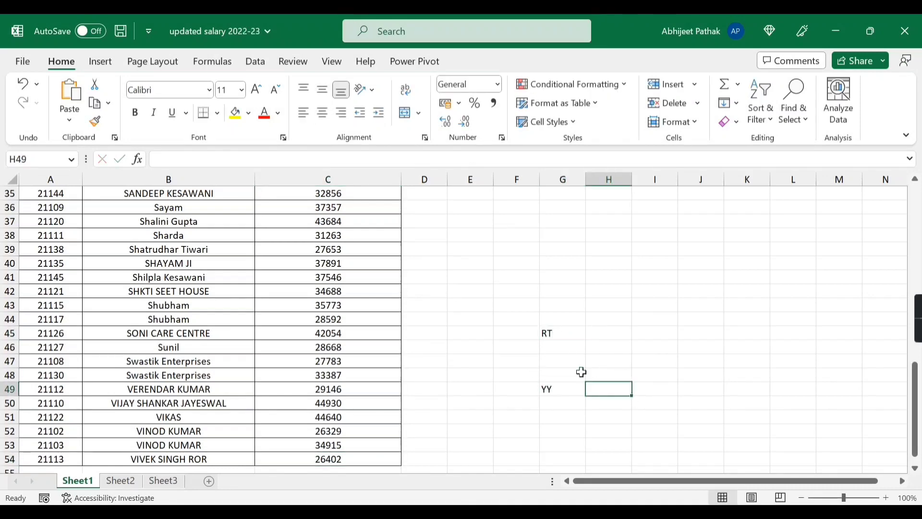
Clear the test entries from cells G45 to G50
{"action": "left_click_drag", "start_coordinate": [553, 332], "coordinate": [558, 396]}
{"action": "key", "text": "Delete"}
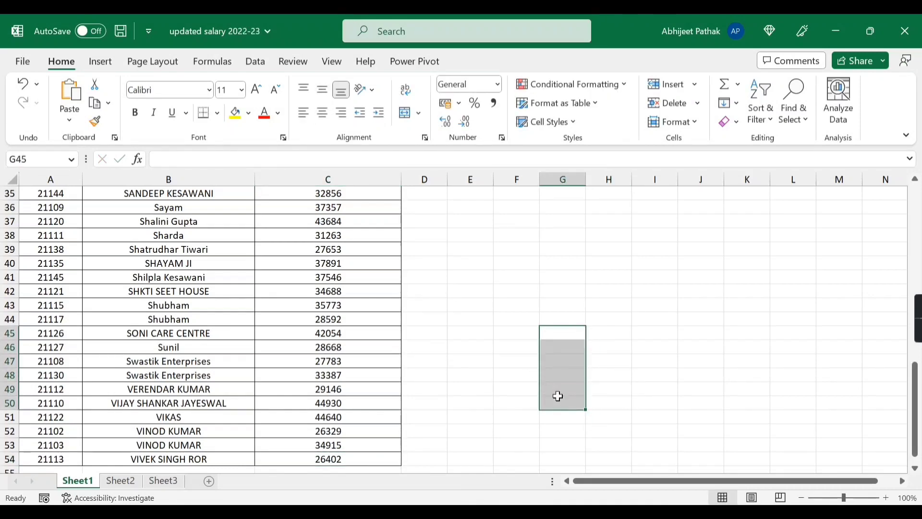
{"action": "left_click", "coordinate": [557, 390]}
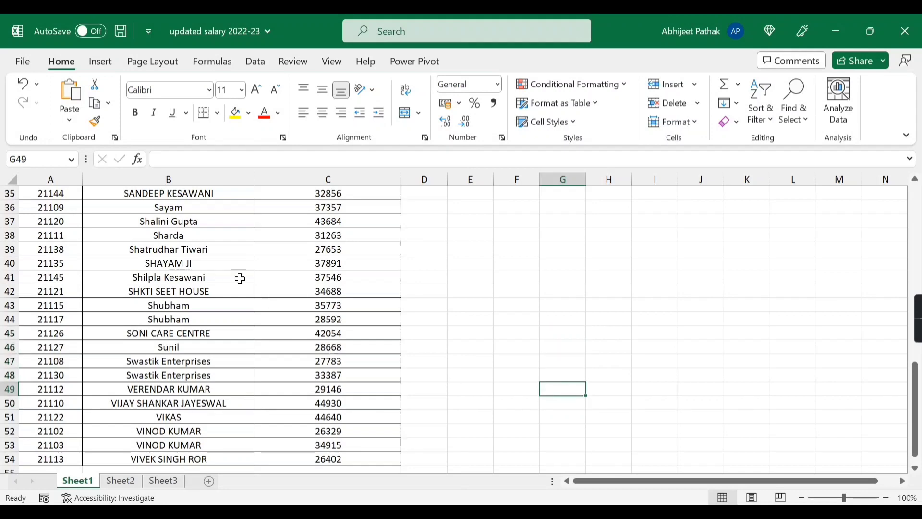
Starting from cell B28, jump to the last cell using Go To Special with the Last cell option
{"action": "left_click", "coordinate": [145, 236]}
{"action": "scroll", "coordinate": [142, 240], "scroll_direction": "up", "scroll_amount": 3}
{"action": "left_click", "coordinate": [94, 221]}
{"action": "key", "text": "ctrl+g"}
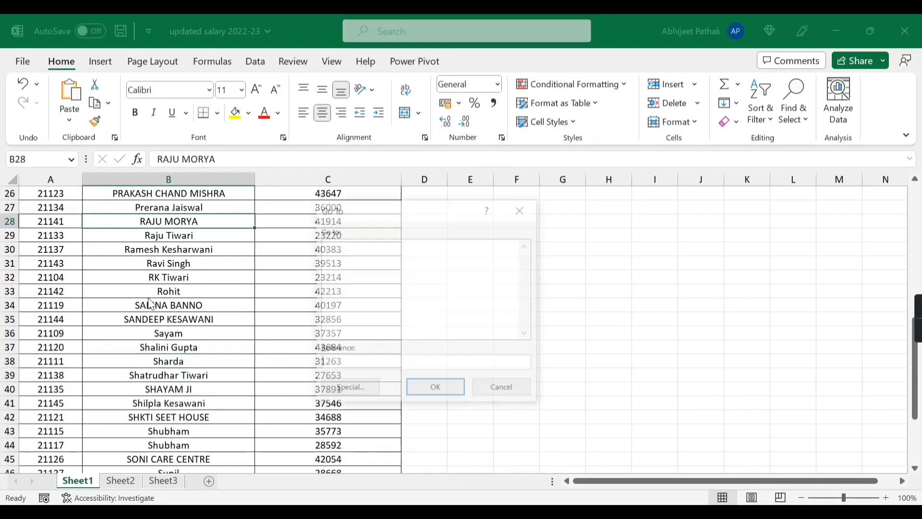
{"action": "left_click", "coordinate": [349, 388]}
{"action": "left_click_drag", "start_coordinate": [377, 190], "coordinate": [121, 169]}
{"action": "left_click", "coordinate": [202, 290]}
{"action": "left_click", "coordinate": [181, 392]}
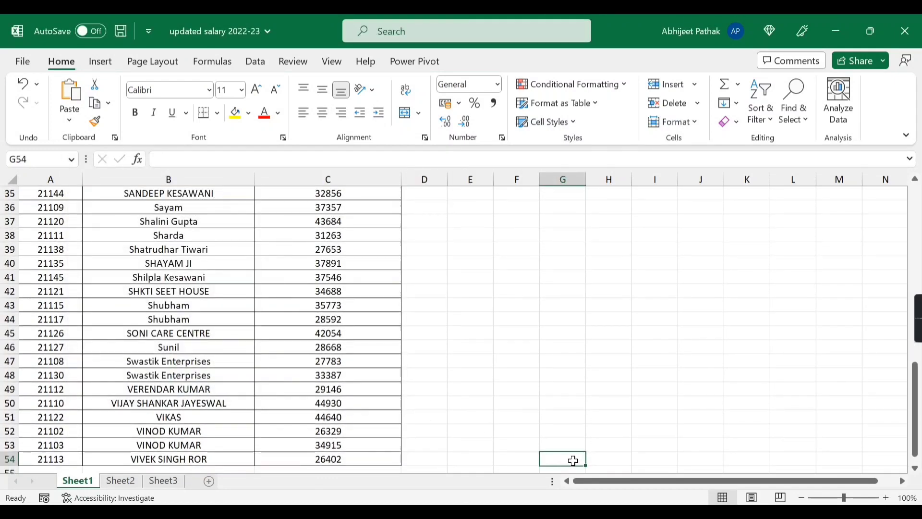
Save the workbook after the test entries have been cleared
{"action": "scroll", "coordinate": [573, 461], "scroll_direction": "down", "scroll_amount": 1}
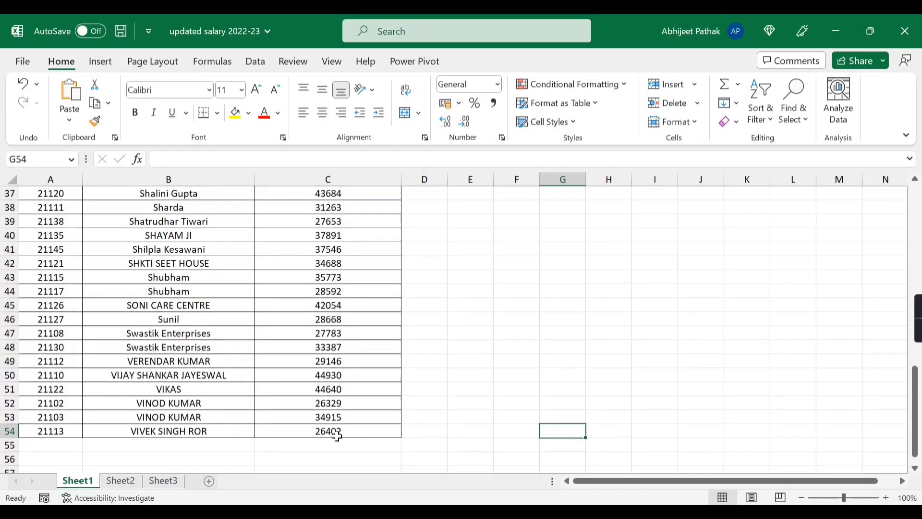
{"action": "left_click", "coordinate": [286, 384]}
{"action": "key", "text": "ctrl+s"}
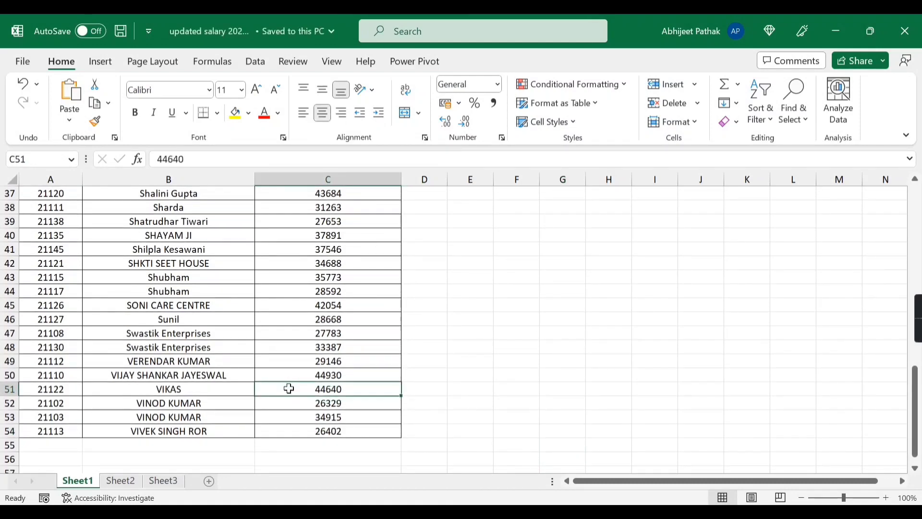
Starting from cell B21, use Go To Special with the Last cell option to select the sheet's last cell
{"action": "scroll", "coordinate": [288, 398], "scroll_direction": "up", "scroll_amount": 7}
{"action": "left_click", "coordinate": [135, 245]}
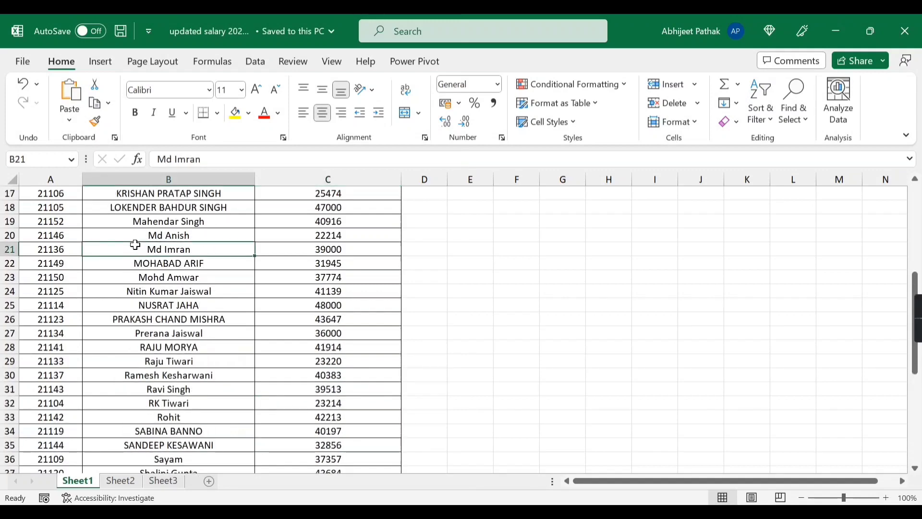
{"action": "key", "text": "ctrl+g"}
{"action": "left_click", "coordinate": [115, 367]}
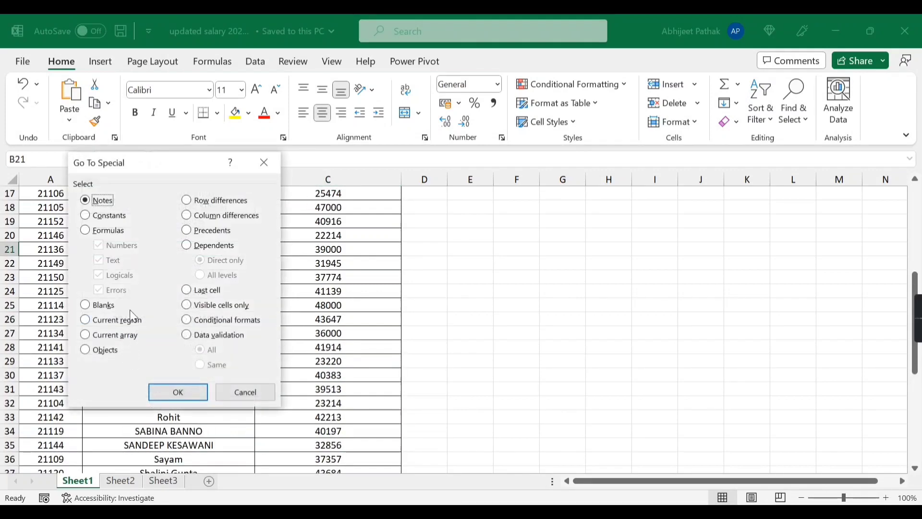
{"action": "left_click", "coordinate": [187, 290]}
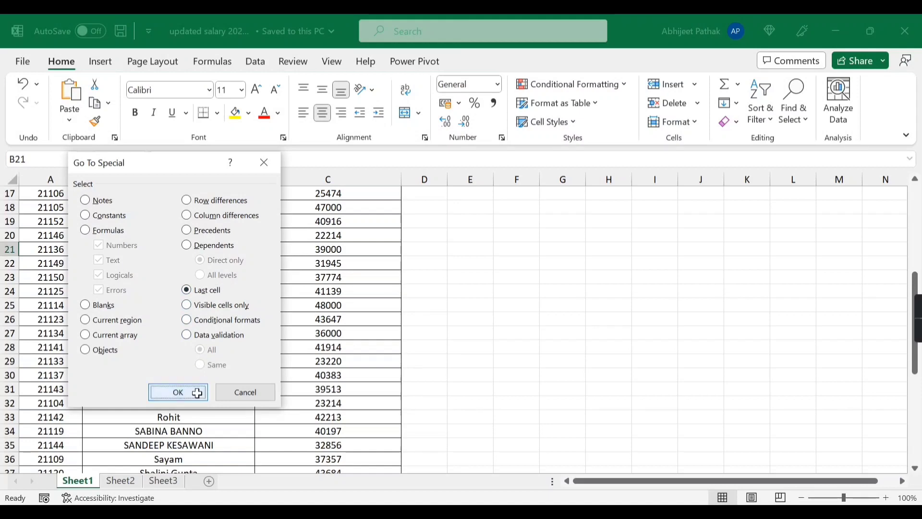
{"action": "left_click", "coordinate": [194, 392]}
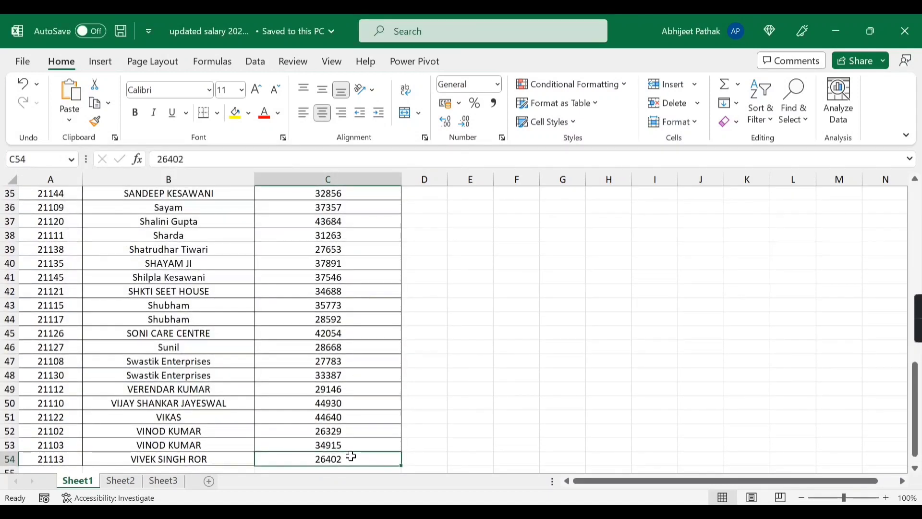
{"action": "scroll", "coordinate": [346, 375], "scroll_direction": "up", "scroll_amount": 4}
{"action": "scroll", "coordinate": [344, 379], "scroll_direction": "up", "scroll_amount": 7}
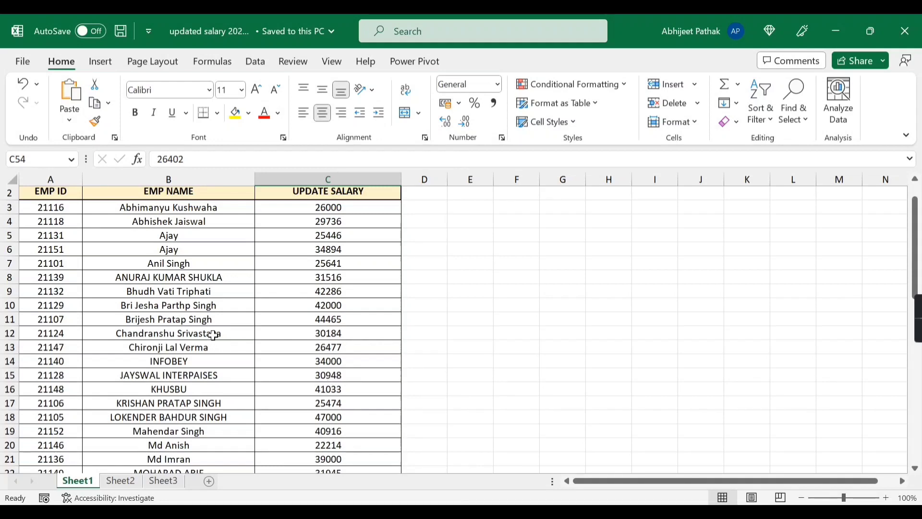
{"action": "left_click", "coordinate": [204, 319]}
{"action": "key", "text": "ctrl+g"}
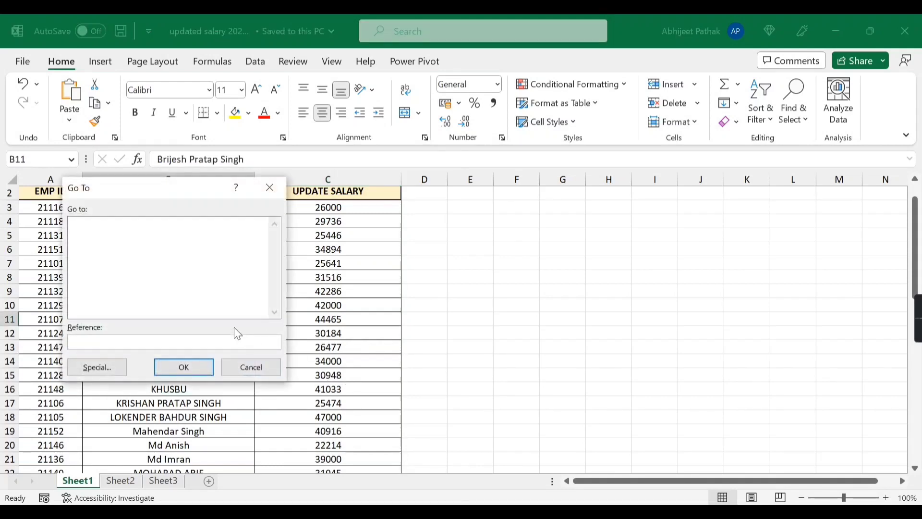
{"action": "left_click", "coordinate": [117, 366]}
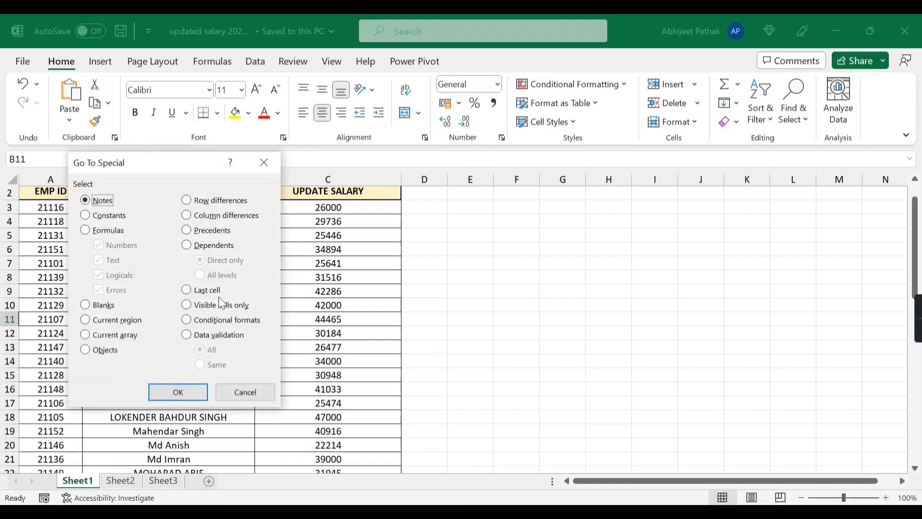
{"action": "left_click", "coordinate": [264, 163]}
Select cell A3, jump directly to the sheet's last used cell, and return to cell A1
{"action": "key", "text": "ctrl+Home"}
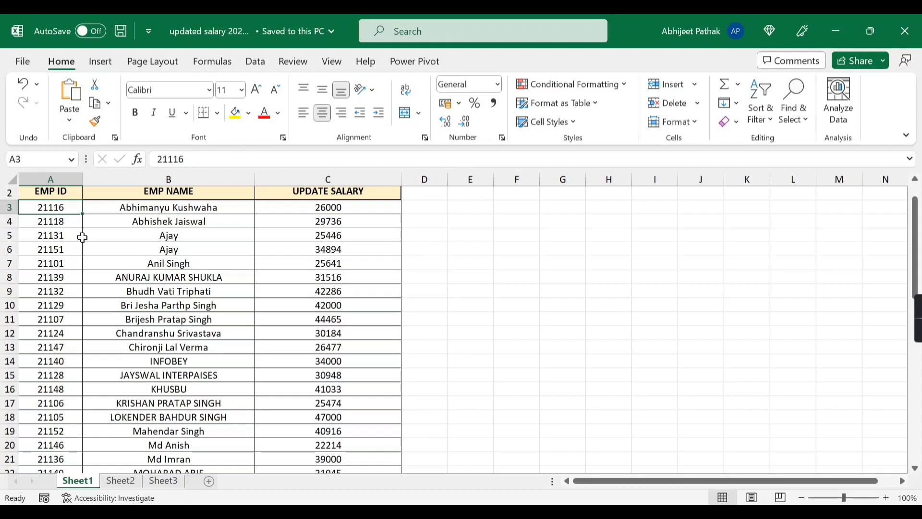
{"action": "key", "text": "ctrl+F12"}
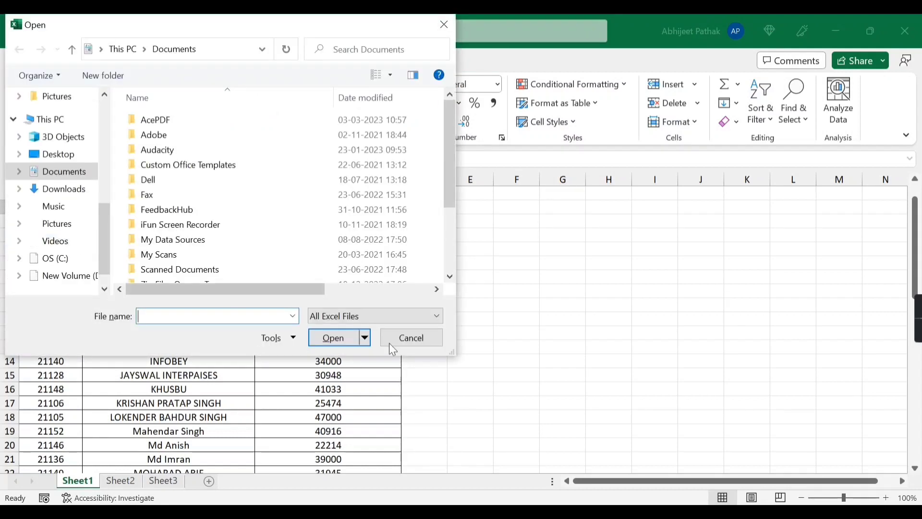
{"action": "left_click", "coordinate": [415, 342]}
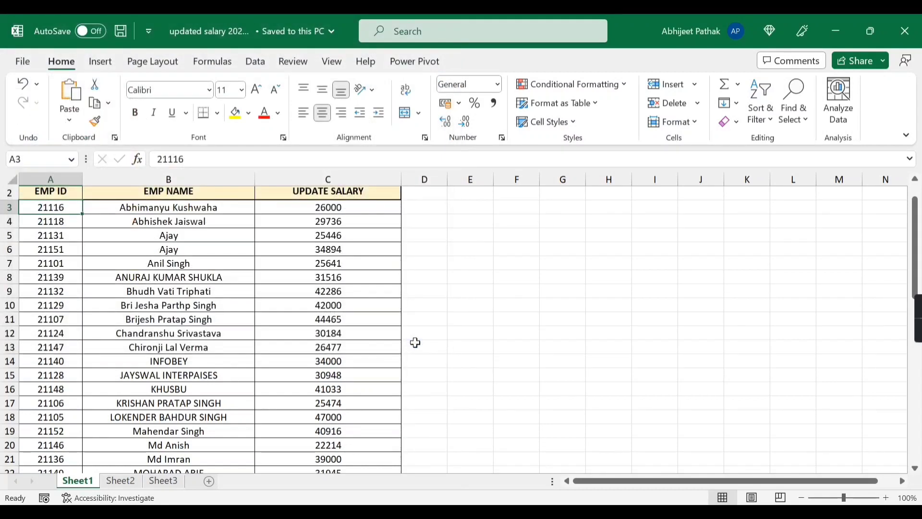
{"action": "key", "text": "ctrl+End"}
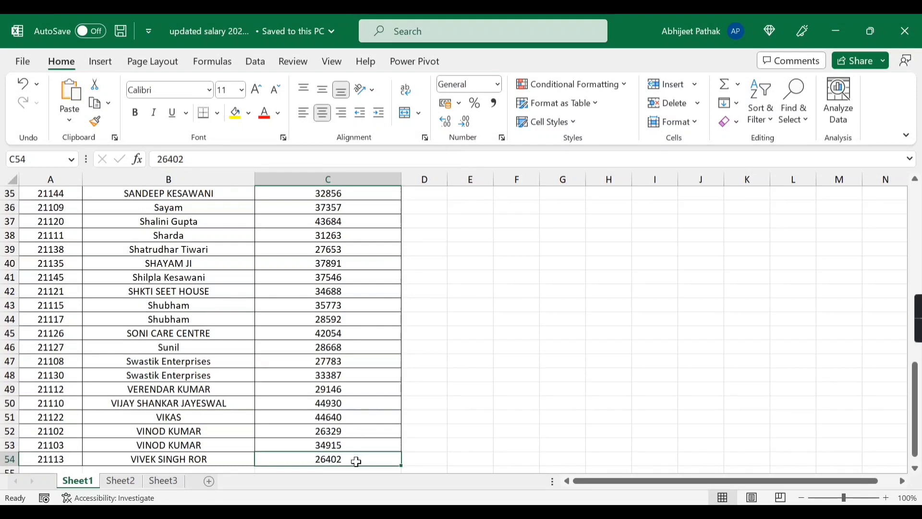
{"action": "key", "text": "ctrl+Home"}
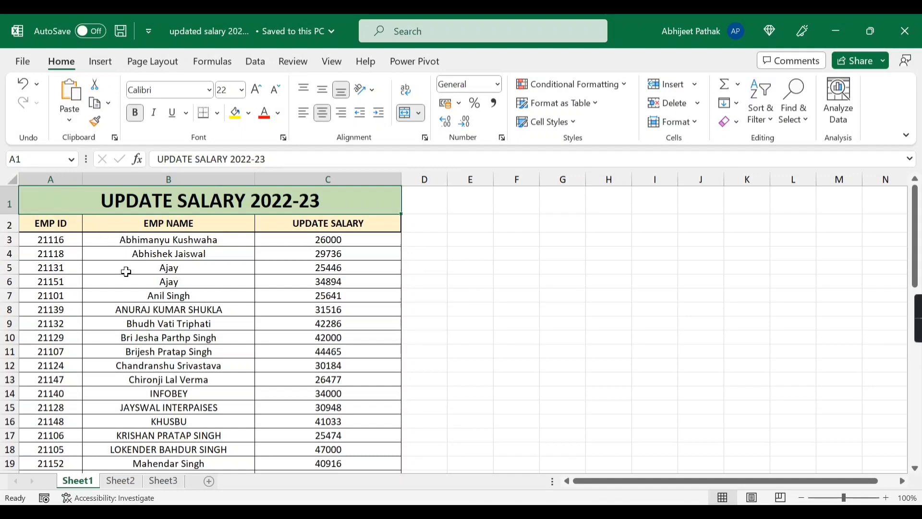
Review the Go To Special options from cell B4 and close them without applying any
{"action": "left_click", "coordinate": [147, 255]}
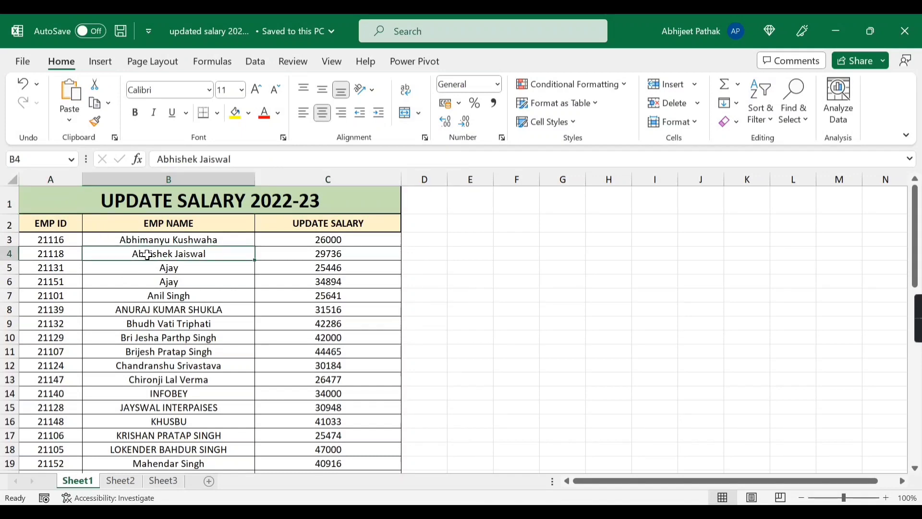
{"action": "key", "text": "ctrl+g"}
{"action": "left_click", "coordinate": [111, 366]}
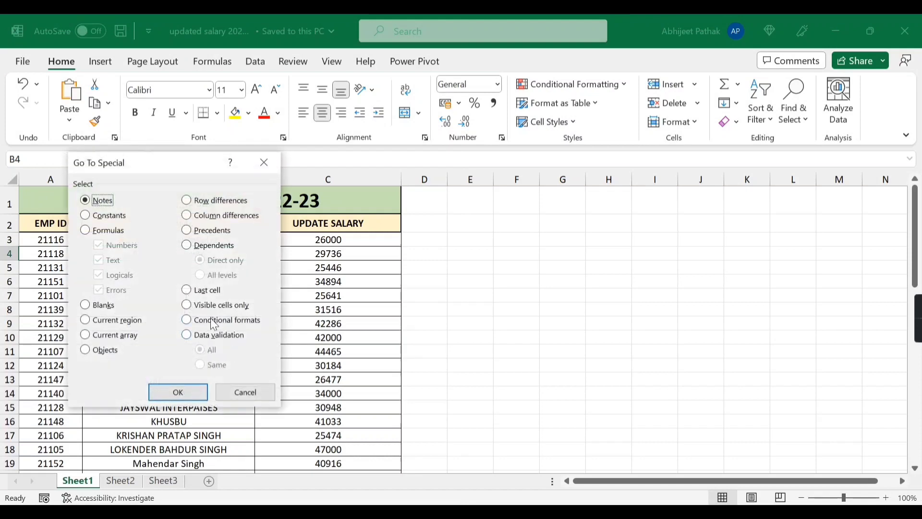
{"action": "left_click", "coordinate": [244, 391]}
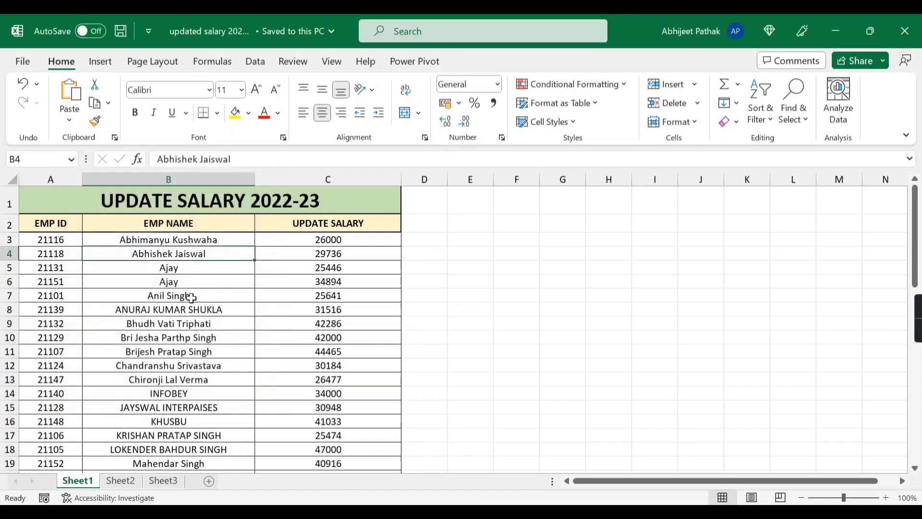
Add filters to the table's header row and filter the Update Salary column to values greater than 25000
{"action": "left_click", "coordinate": [53, 225]}
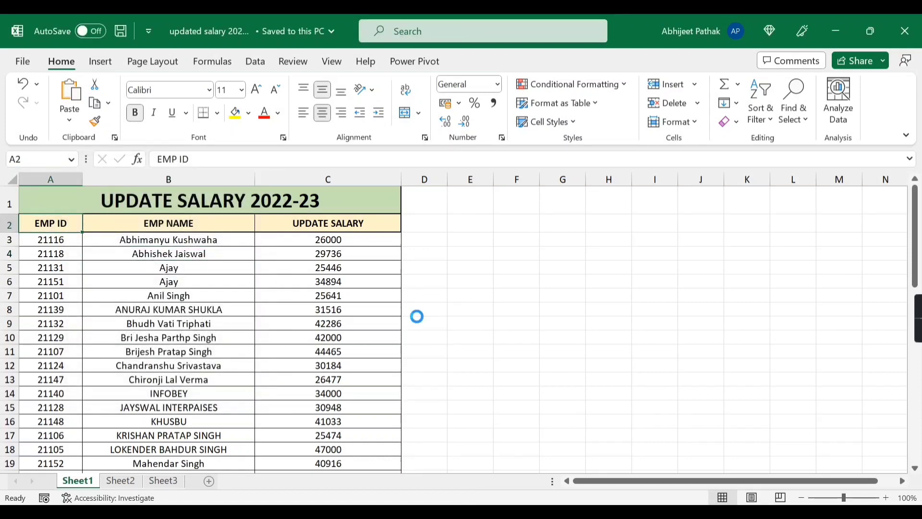
{"action": "key", "text": "ctrl+shift+l"}
{"action": "left_click", "coordinate": [395, 225]}
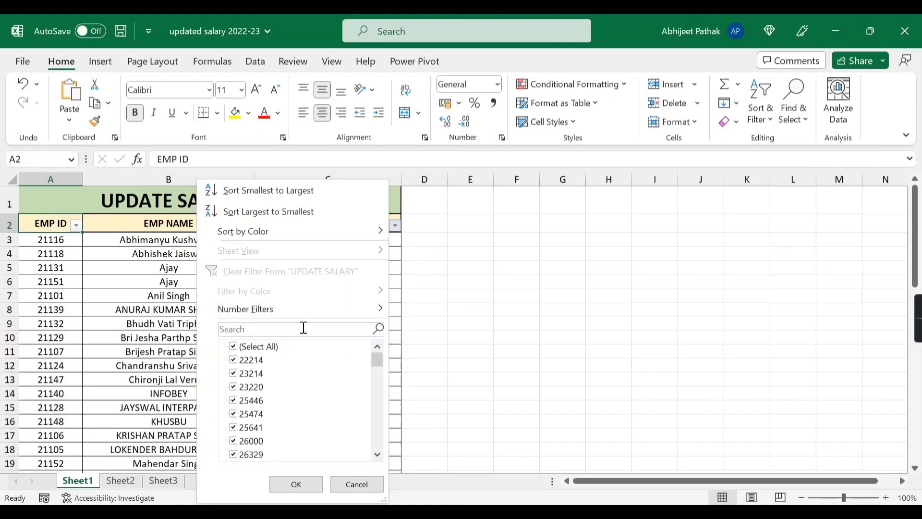
{"action": "mouse_move", "coordinate": [270, 315]}
{"action": "left_click", "coordinate": [453, 320]}
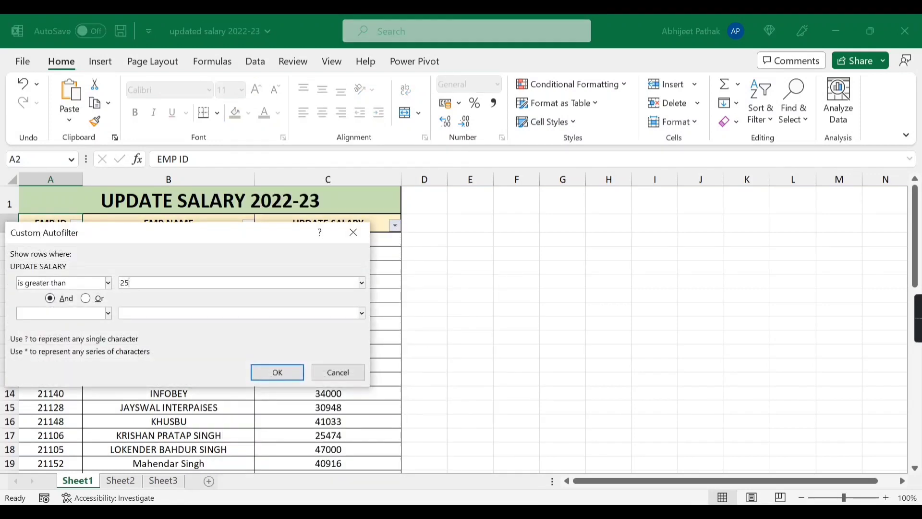
{"action": "key", "text": "Return"}
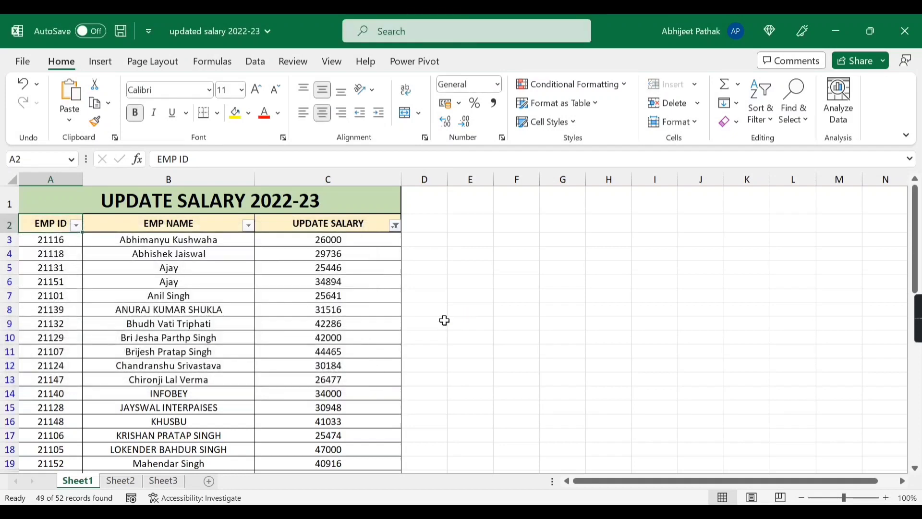
{"action": "scroll", "coordinate": [335, 313], "scroll_direction": "down", "scroll_amount": 4}
{"action": "scroll", "coordinate": [336, 317], "scroll_direction": "down", "scroll_amount": 4}
{"action": "scroll", "coordinate": [336, 323], "scroll_direction": "up", "scroll_amount": 9}
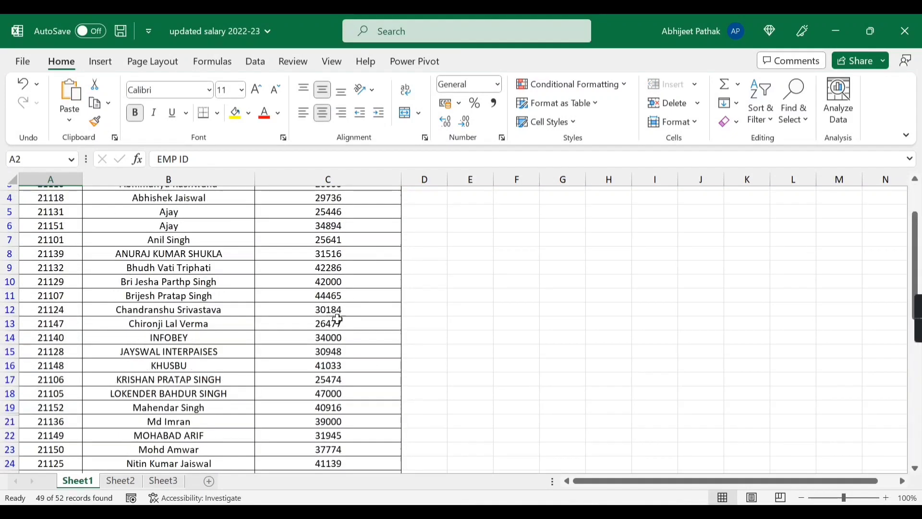
Change the Update Salary number filter to show values greater than 35000
{"action": "left_click", "coordinate": [394, 223]}
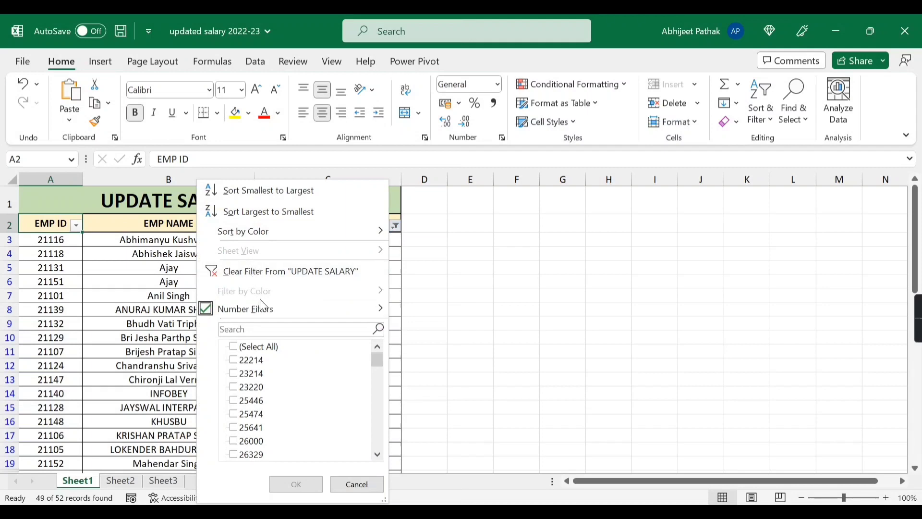
{"action": "mouse_move", "coordinate": [367, 313]}
{"action": "left_click", "coordinate": [438, 320]}
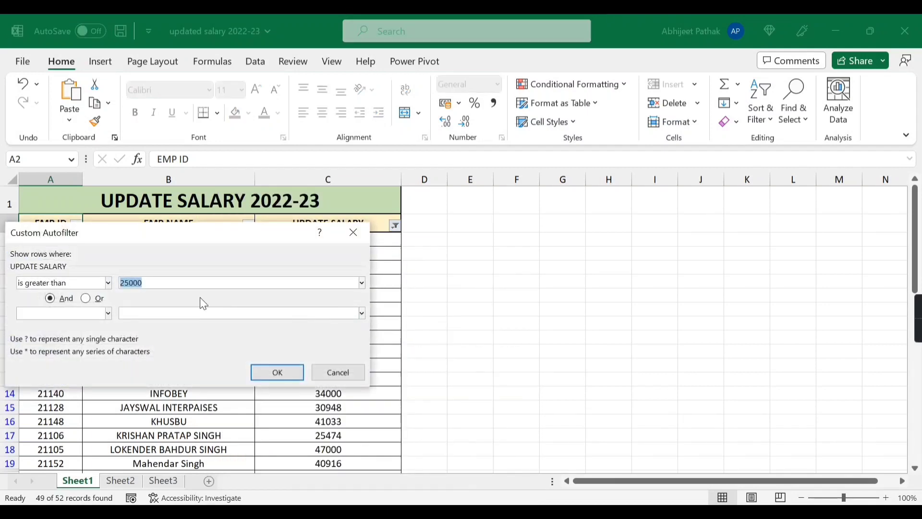
{"action": "type", "text": "35"}
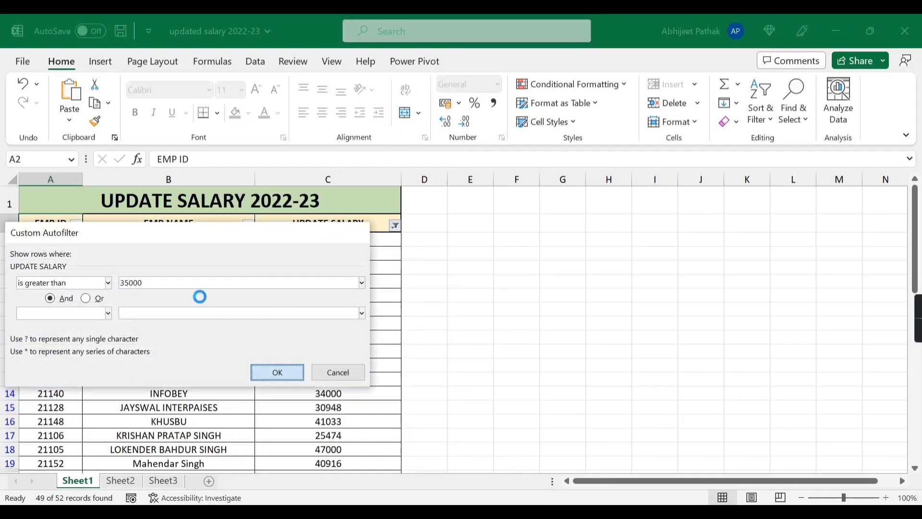
{"action": "key", "text": "Return"}
{"action": "scroll", "coordinate": [306, 355], "scroll_direction": "down", "scroll_amount": 5}
{"action": "scroll", "coordinate": [306, 363], "scroll_direction": "up", "scroll_amount": 1}
{"action": "scroll", "coordinate": [306, 363], "scroll_direction": "up", "scroll_amount": 3}
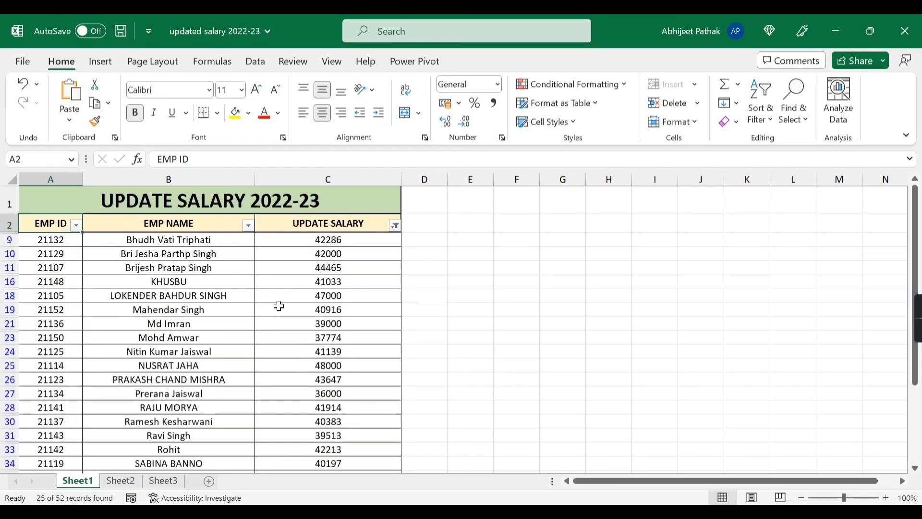
Select the filtered table from the EMP ID header to its last row and limit the selection to visible cells only with Go To Special
{"action": "left_click_drag", "start_coordinate": [63, 224], "coordinate": [352, 343]}
{"action": "scroll", "coordinate": [327, 390], "scroll_direction": "up", "scroll_amount": 5}
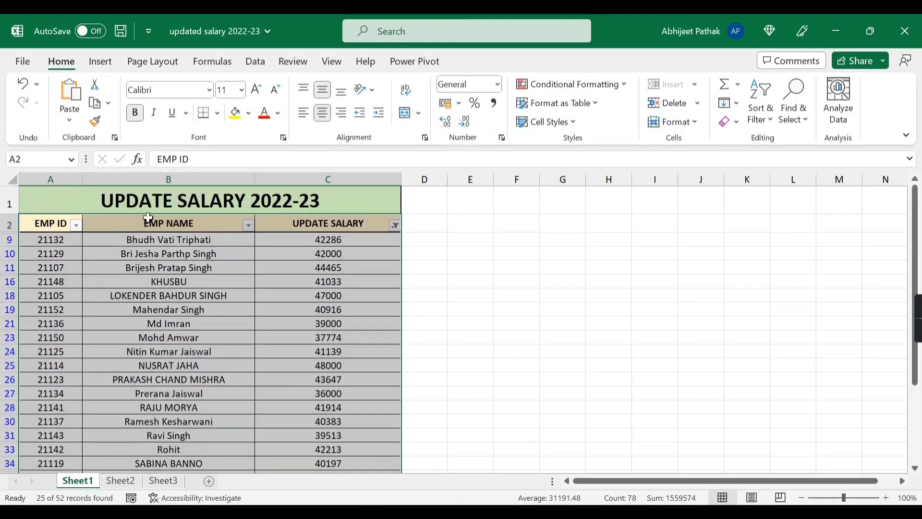
{"action": "left_click", "coordinate": [60, 221]}
{"action": "left_click_drag", "start_coordinate": [60, 221], "coordinate": [335, 460]}
{"action": "key", "text": "ctrl+g"}
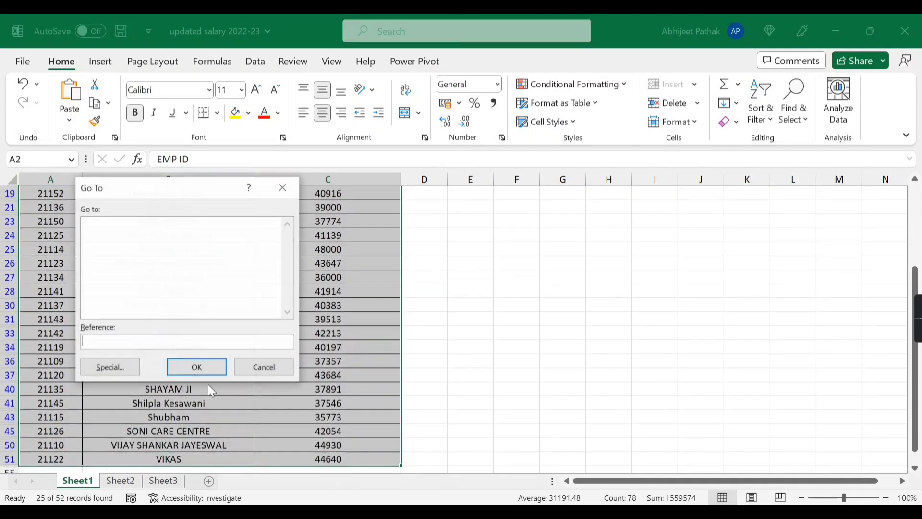
{"action": "left_click", "coordinate": [121, 371]}
{"action": "left_click", "coordinate": [229, 305]}
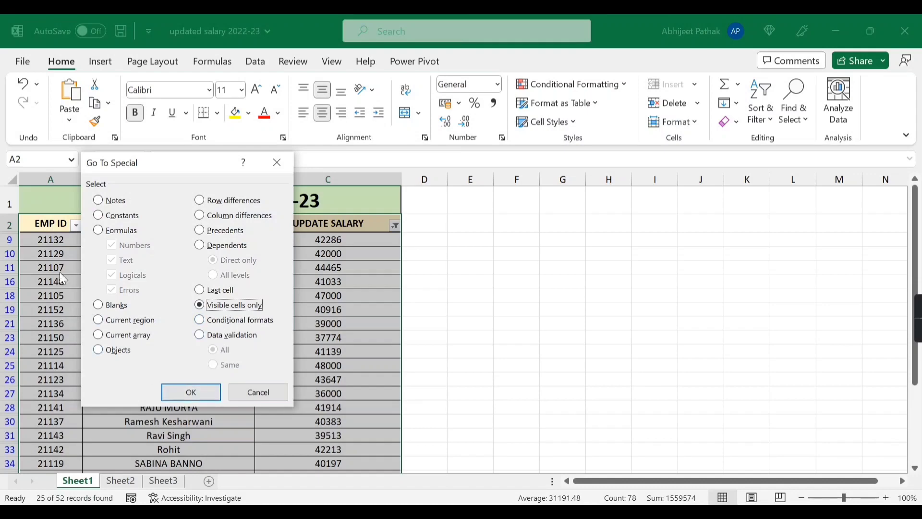
{"action": "left_click", "coordinate": [183, 391]}
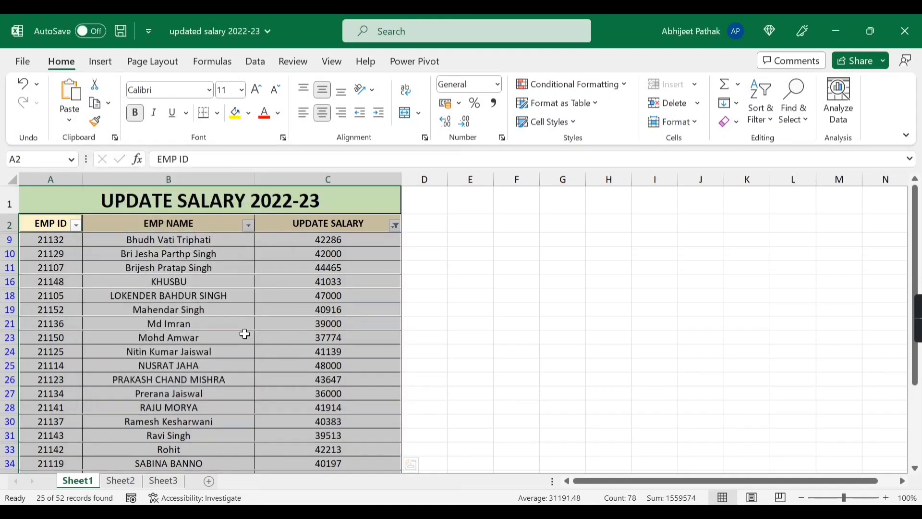
Copy the selected visible cells and paste them into Sheet2 at cell A2
{"action": "key", "text": "ctrl+c"}
{"action": "key", "text": "ctrl+Page_Down"}
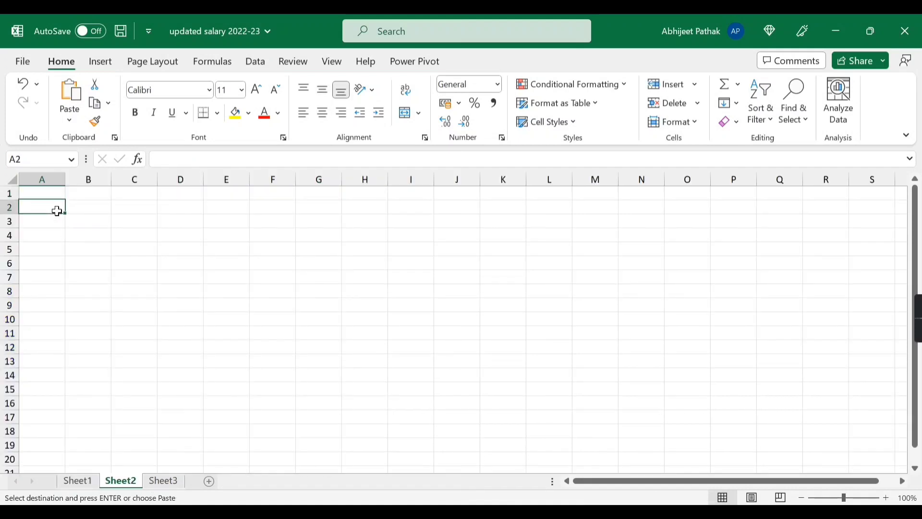
{"action": "key", "text": "ctrl+v"}
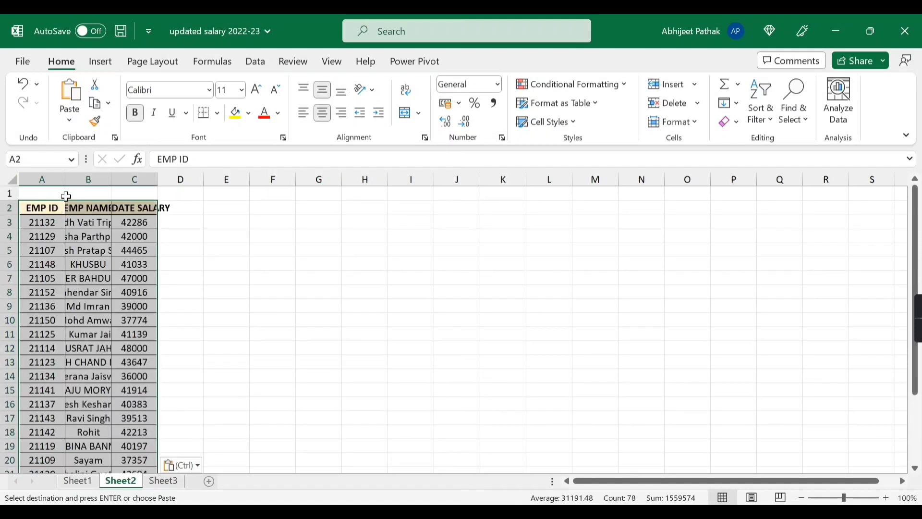
Autofit the widths of columns A, B and C to the pasted data on Sheet2
{"action": "double_click", "coordinate": [68, 176]}
{"action": "double_click", "coordinate": [101, 177]}
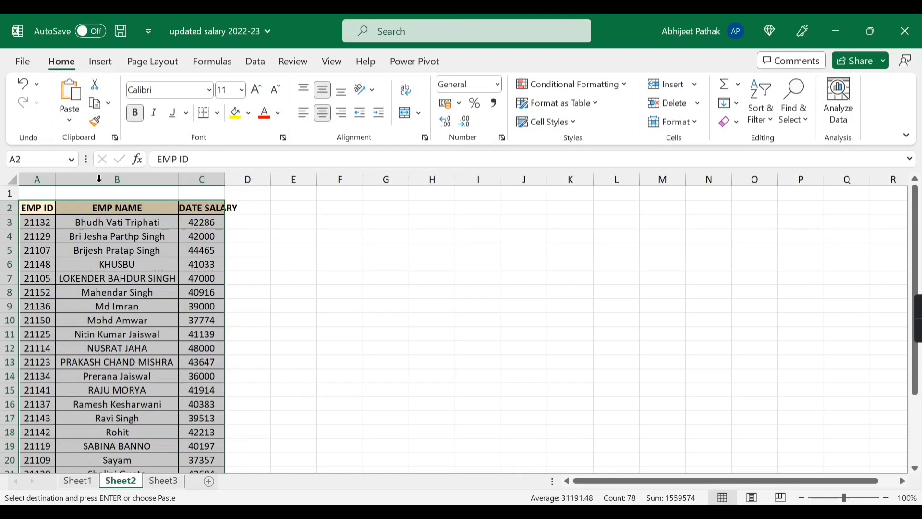
{"action": "double_click", "coordinate": [225, 178]}
{"action": "scroll", "coordinate": [200, 322], "scroll_direction": "down", "scroll_amount": 6}
{"action": "scroll", "coordinate": [181, 354], "scroll_direction": "up", "scroll_amount": 4}
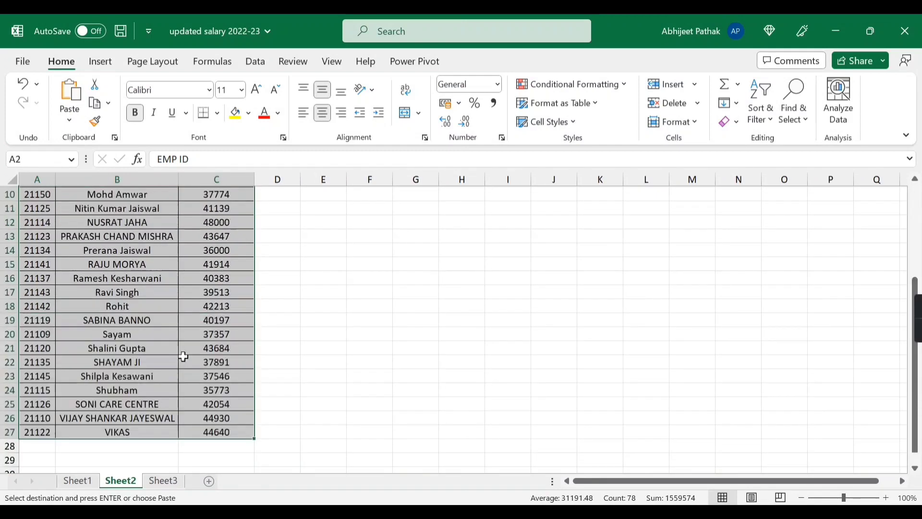
Compare the pasted rows with Sheet1, end the copy mode there, and remove the filters from the table
{"action": "left_click", "coordinate": [78, 482]}
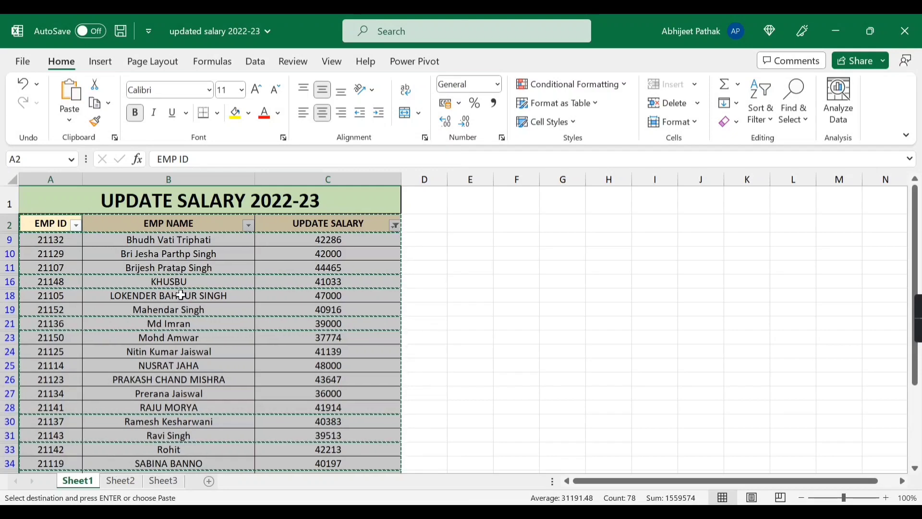
{"action": "left_click", "coordinate": [163, 254]}
{"action": "left_click", "coordinate": [121, 481]}
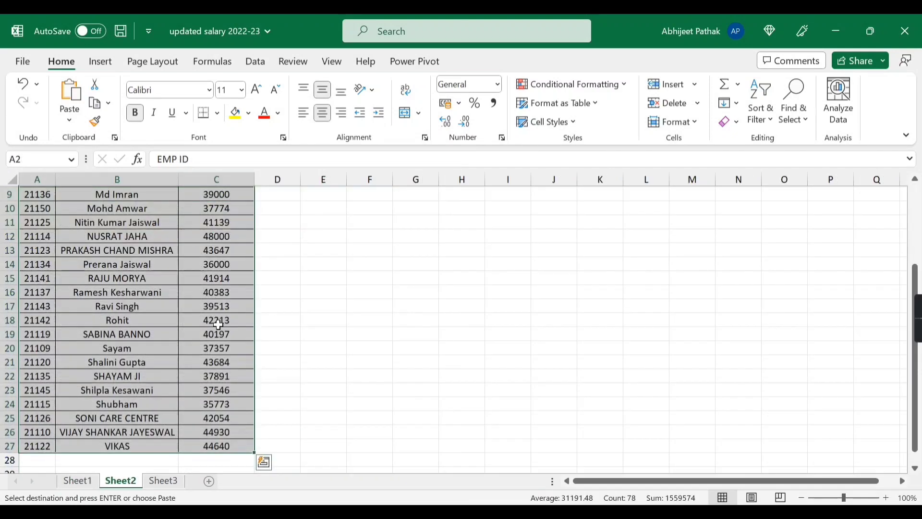
{"action": "left_click", "coordinate": [89, 479]}
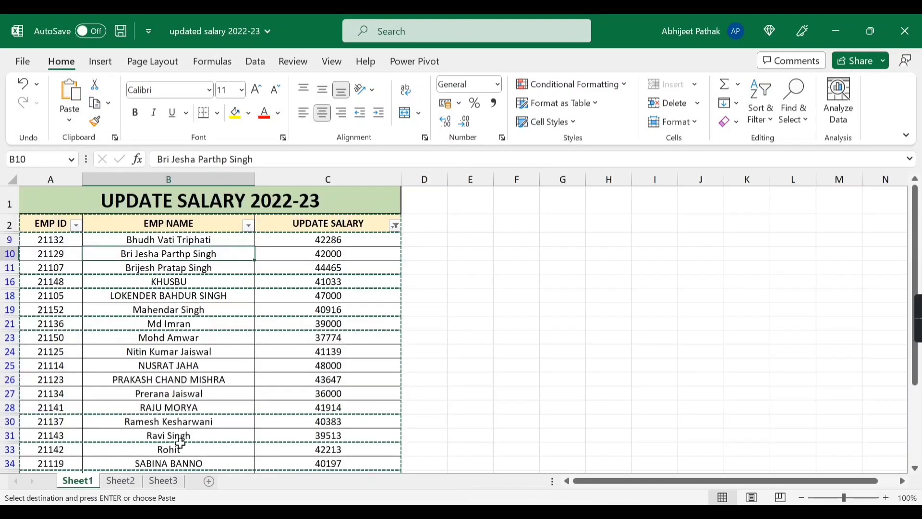
{"action": "left_click", "coordinate": [246, 295]}
{"action": "key", "text": "Escape"}
{"action": "left_click", "coordinate": [225, 225]}
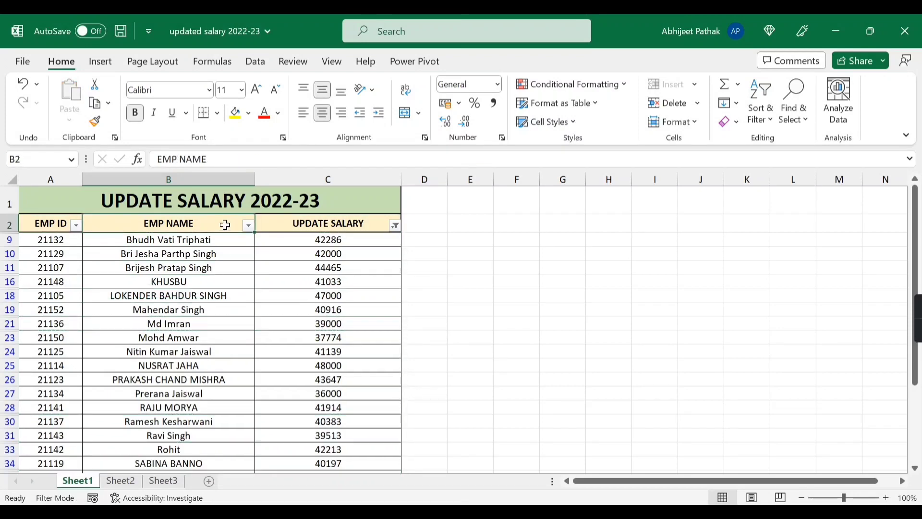
{"action": "key", "text": "ctrl+shift+l"}
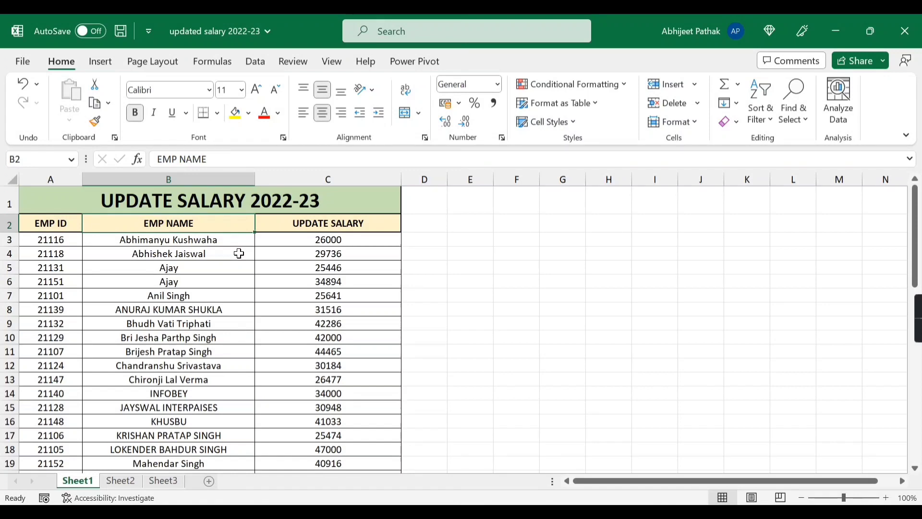
Look over the Go To Special choices, including Conditional formats, from cell B6 and close them unapplied
{"action": "left_click", "coordinate": [241, 281]}
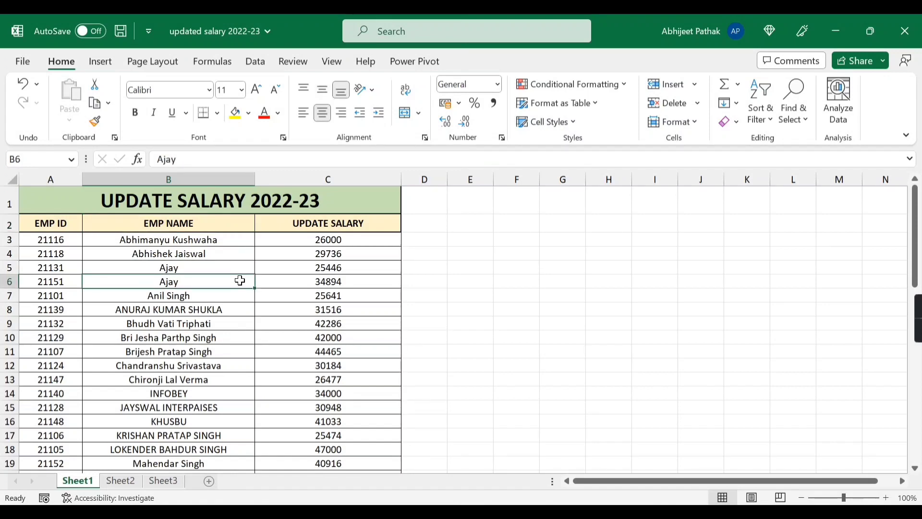
{"action": "key", "text": "ctrl+g"}
{"action": "left_click", "coordinate": [127, 366]}
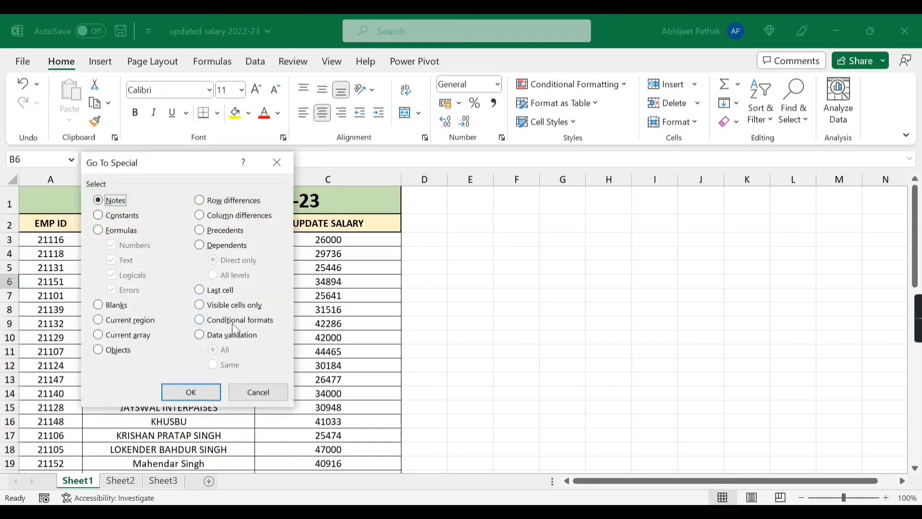
{"action": "left_click", "coordinate": [259, 393]}
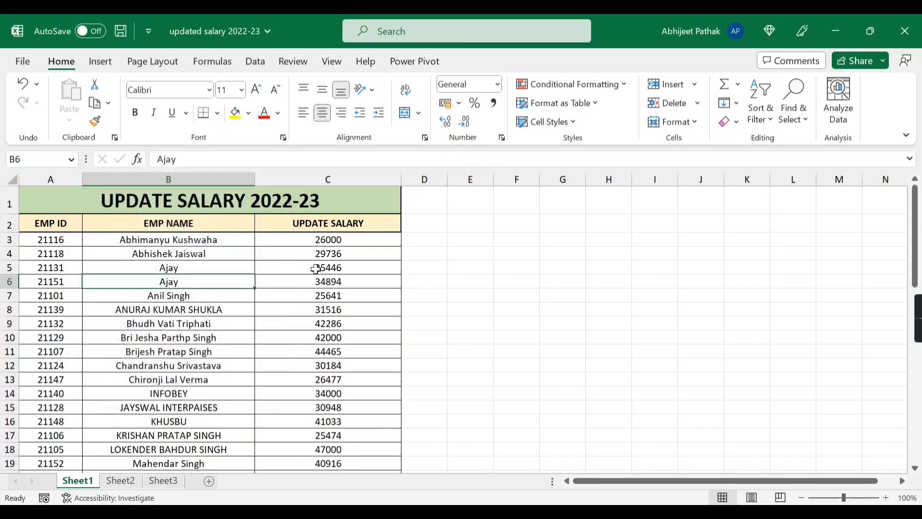
Format the empty cell D5 with bold, a yellow fill and all borders
{"action": "left_click", "coordinate": [178, 226]}
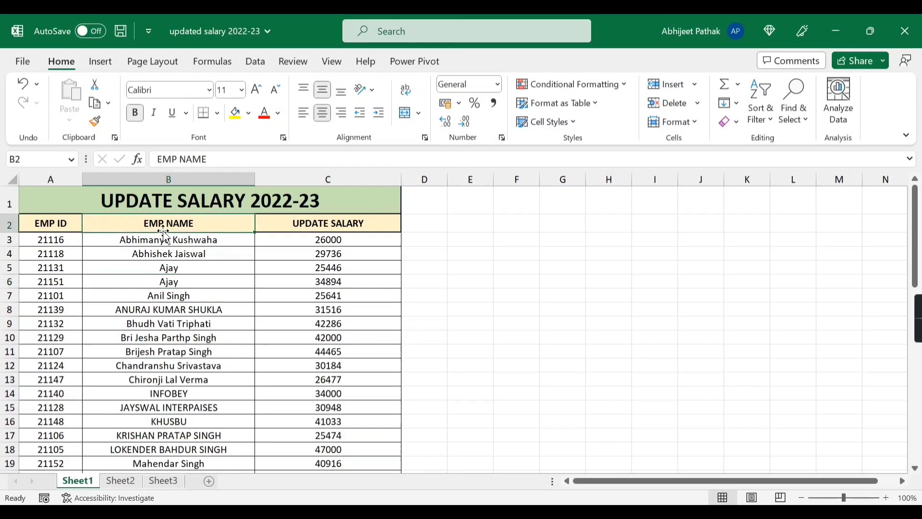
{"action": "left_click", "coordinate": [317, 224]}
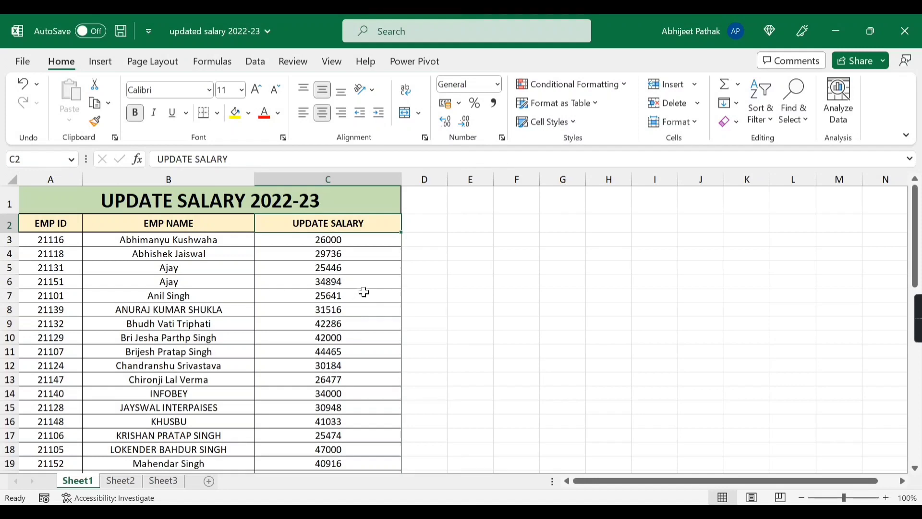
{"action": "left_click", "coordinate": [425, 268]}
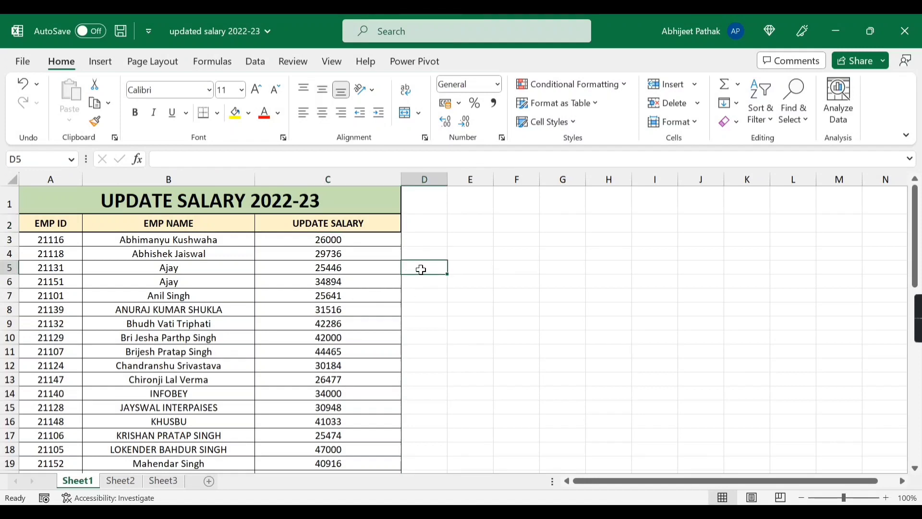
{"action": "left_click", "coordinate": [135, 113]}
{"action": "left_click", "coordinate": [240, 118]}
{"action": "left_click", "coordinate": [217, 113]}
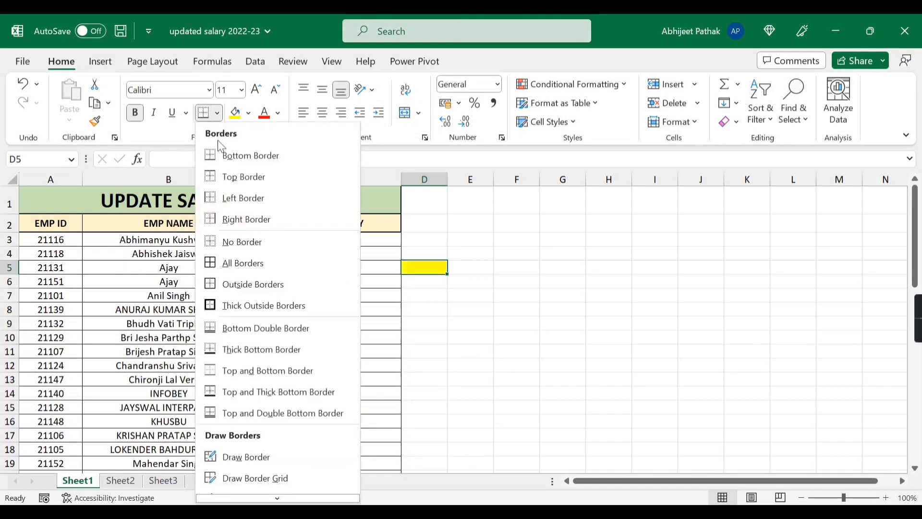
{"action": "left_click", "coordinate": [232, 266]}
{"action": "left_click", "coordinate": [469, 235]}
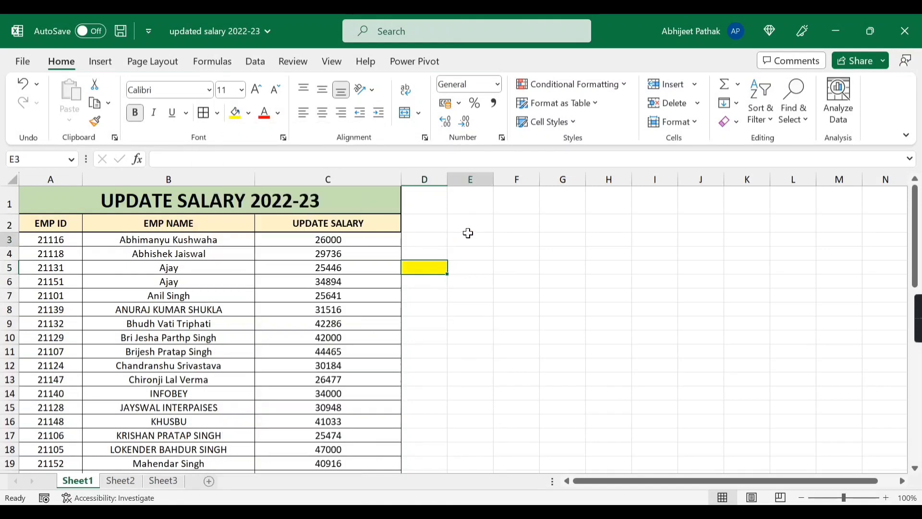
Delete column D with its formatted cell and select cell C5
{"action": "left_click", "coordinate": [435, 266]}
{"action": "left_click", "coordinate": [424, 179]}
{"action": "right_click", "coordinate": [425, 179]}
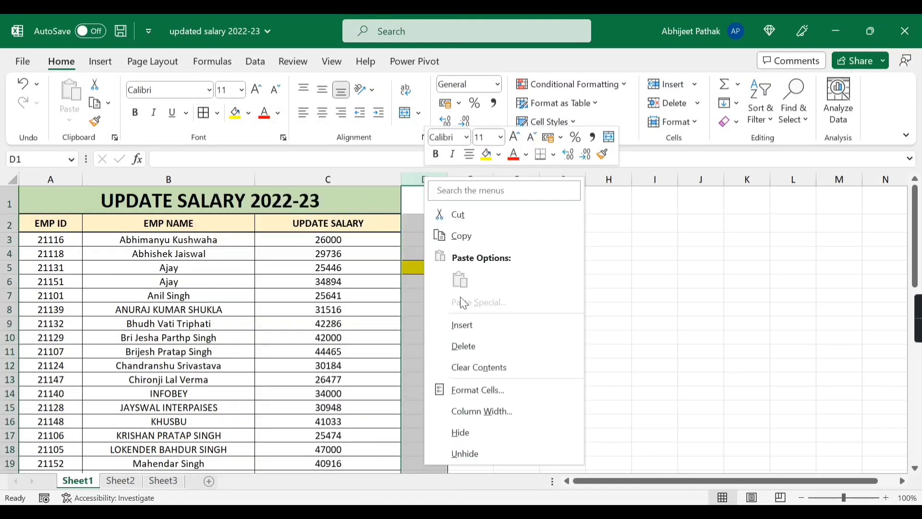
{"action": "left_click", "coordinate": [464, 342]}
{"action": "left_click", "coordinate": [343, 270]}
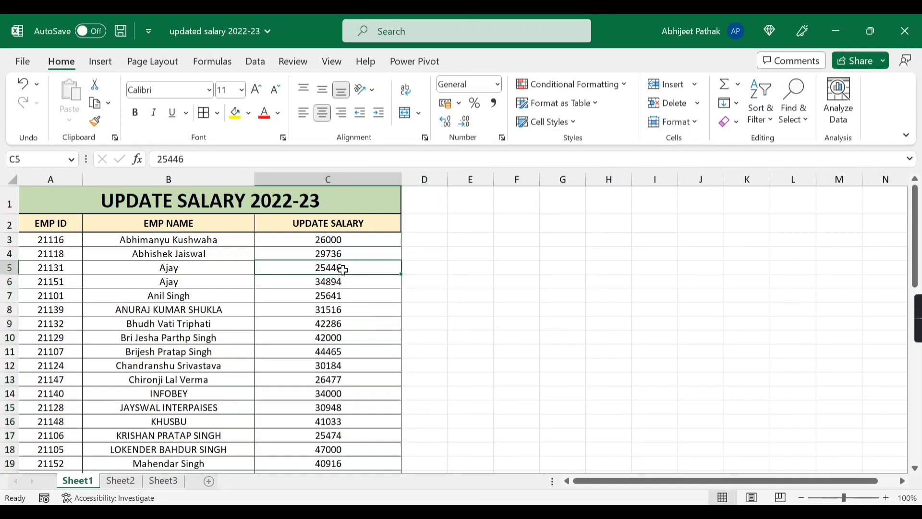
Set up a Greater Than highlight rule with the threshold 40000 for the salaries in C3:C54
{"action": "left_click", "coordinate": [345, 240]}
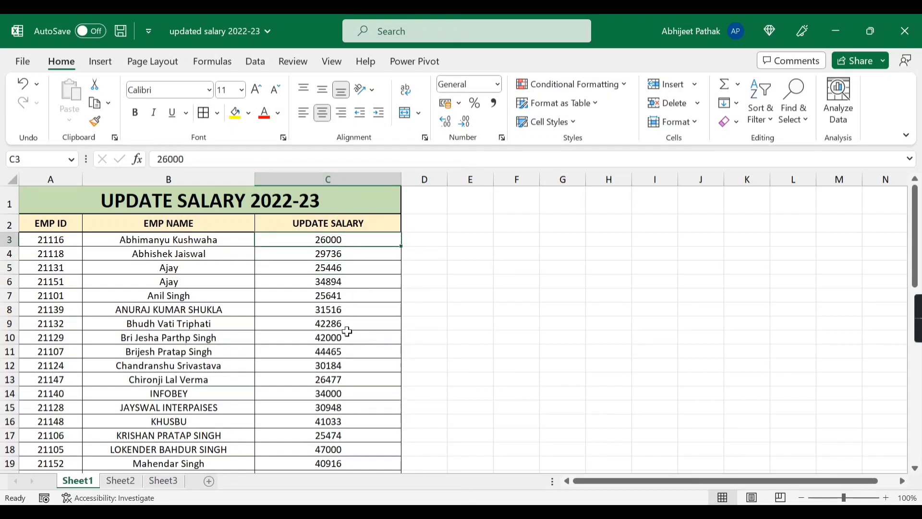
{"action": "left_click", "coordinate": [321, 176]}
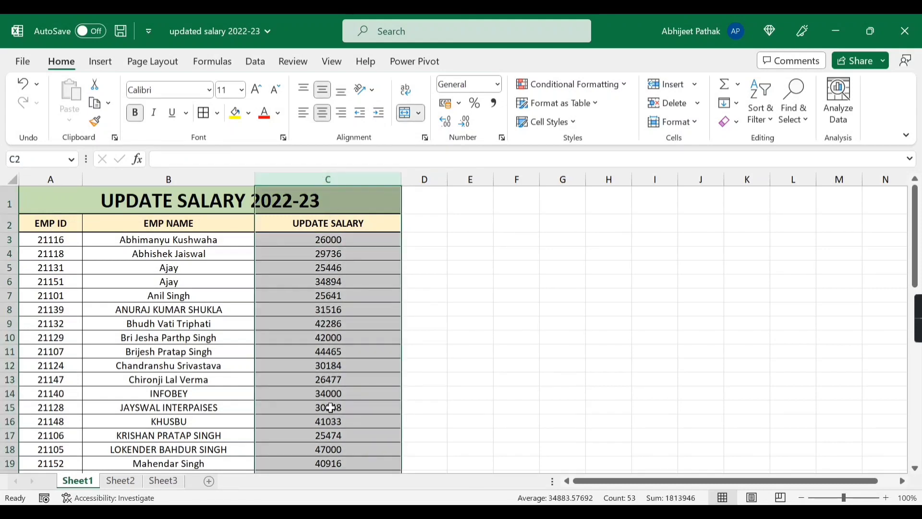
{"action": "left_click", "coordinate": [340, 243]}
{"action": "key", "text": "ctrl+shift+Down"}
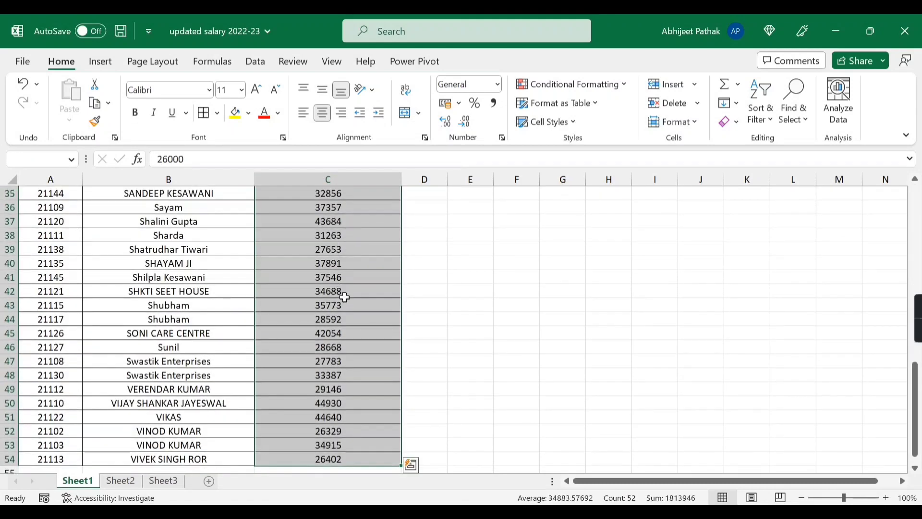
{"action": "scroll", "coordinate": [355, 327], "scroll_direction": "up", "scroll_amount": 5}
{"action": "scroll", "coordinate": [354, 327], "scroll_direction": "up", "scroll_amount": 7}
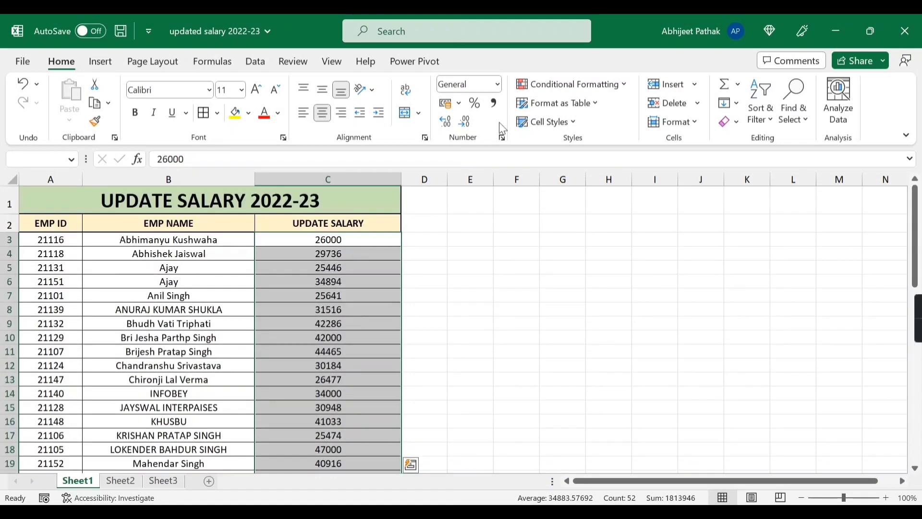
{"action": "left_click", "coordinate": [554, 87]}
{"action": "mouse_move", "coordinate": [584, 117]}
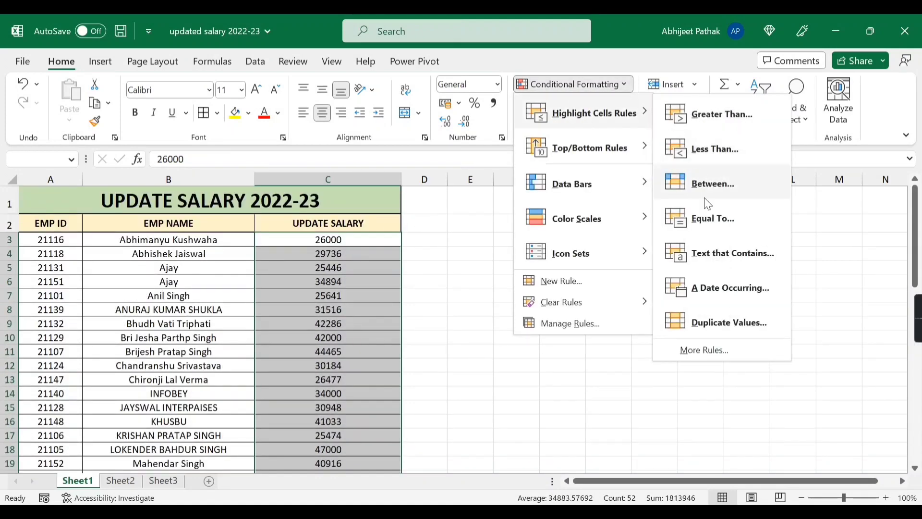
{"action": "left_click", "coordinate": [713, 115]}
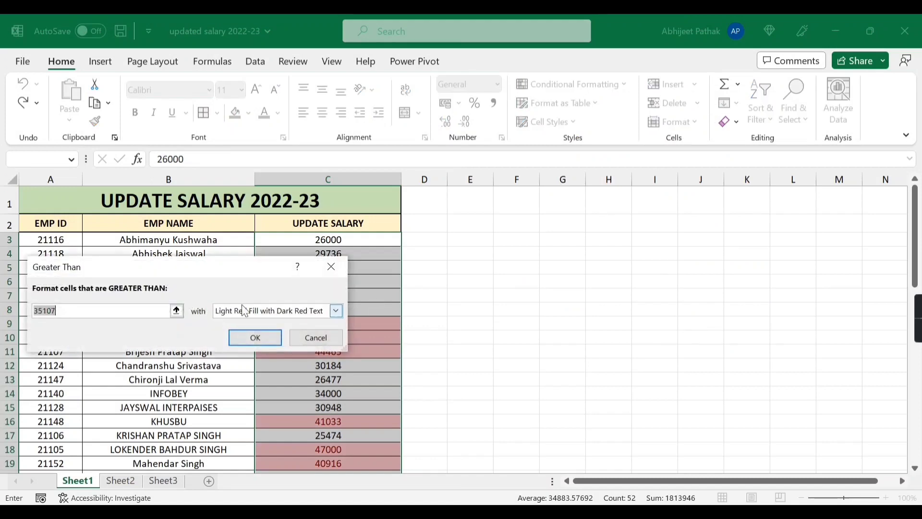
{"action": "type", "text": "3"}
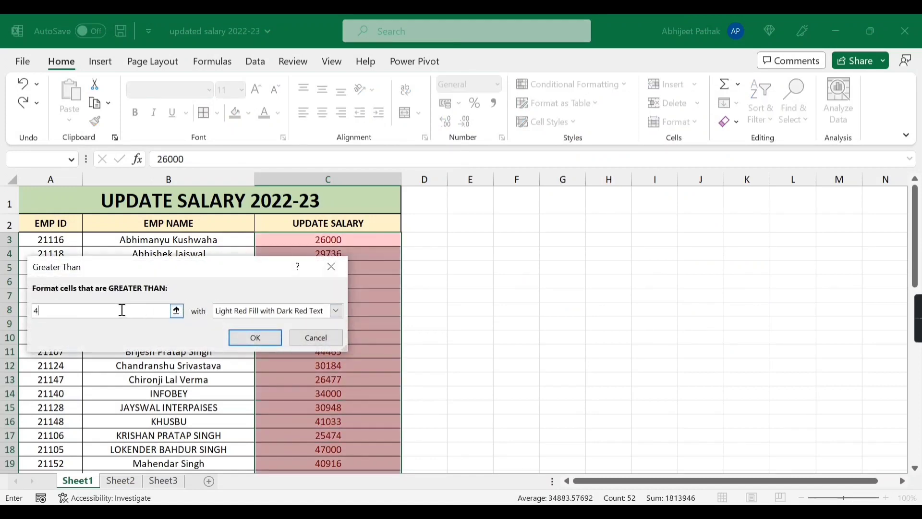
{"action": "type", "text": "0000"}
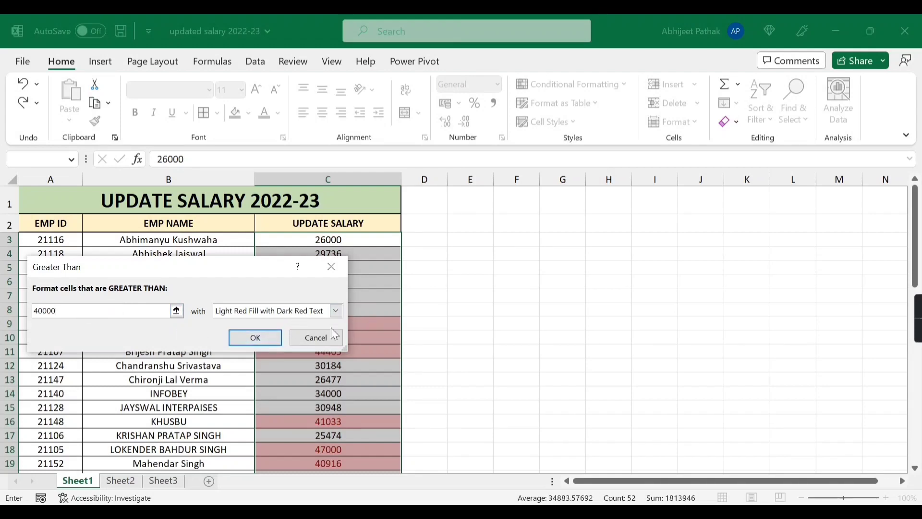
Give the Greater Than rule a custom light gold fill, apply it, and check the highlighted salaries
{"action": "left_click", "coordinate": [337, 311]}
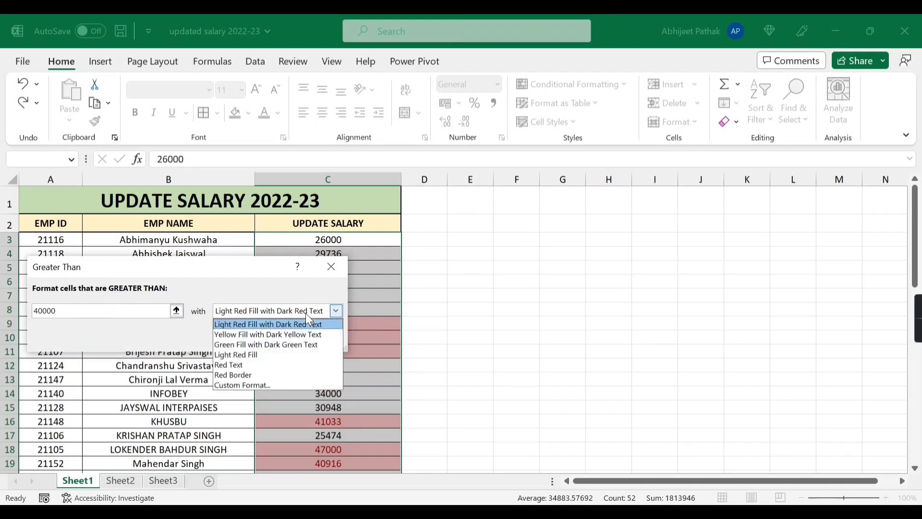
{"action": "left_click", "coordinate": [267, 386]}
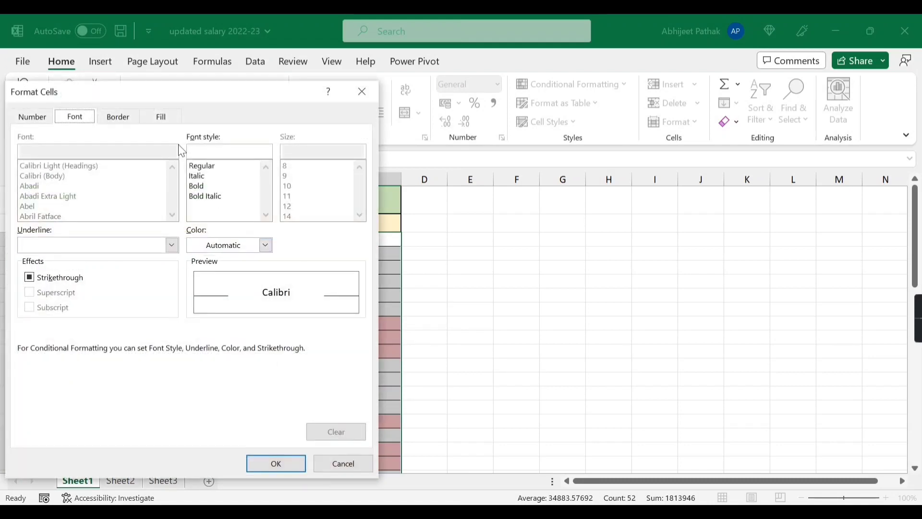
{"action": "left_click", "coordinate": [161, 116]}
{"action": "left_click", "coordinate": [121, 197]}
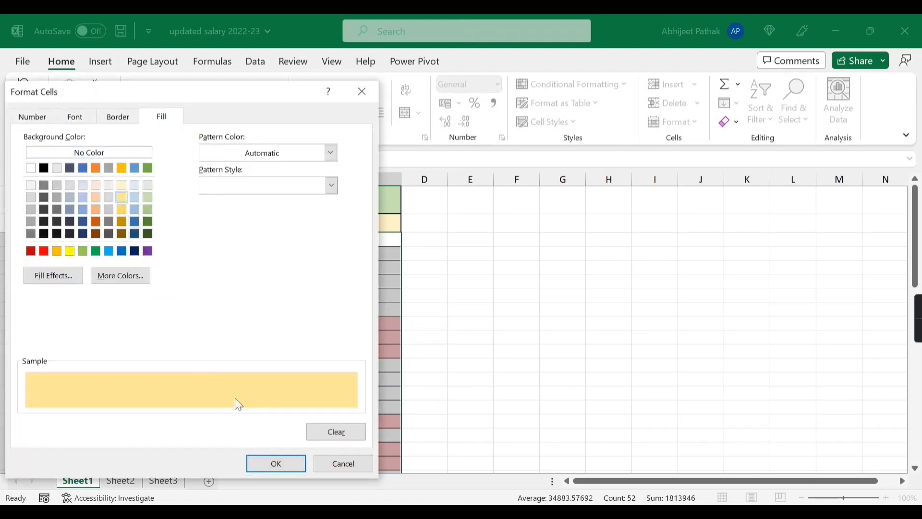
{"action": "left_click", "coordinate": [277, 464]}
{"action": "left_click", "coordinate": [260, 340]}
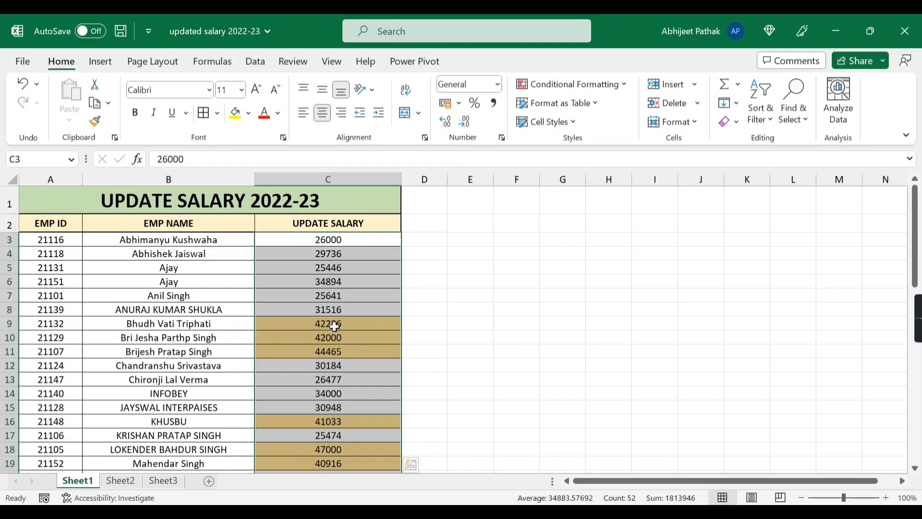
{"action": "scroll", "coordinate": [346, 382], "scroll_direction": "down", "scroll_amount": 3}
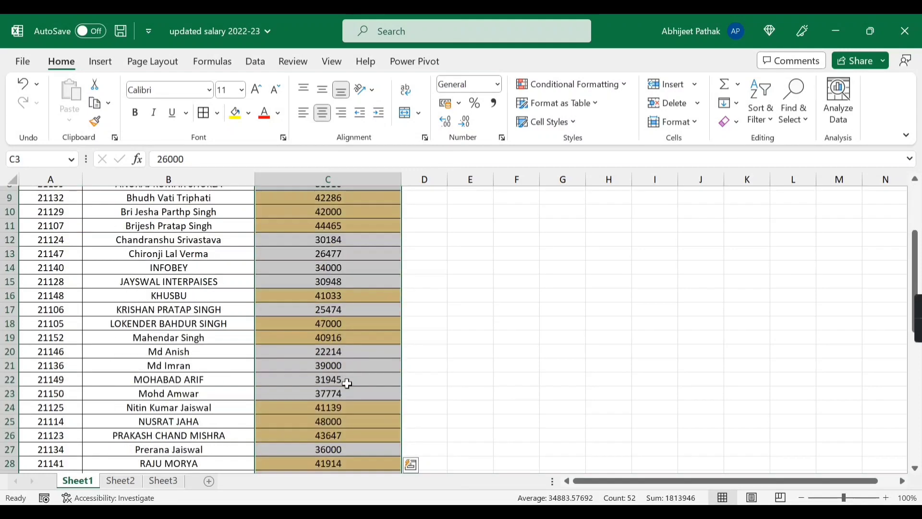
{"action": "scroll", "coordinate": [343, 394], "scroll_direction": "up", "scroll_amount": 3}
{"action": "left_click", "coordinate": [270, 278]}
{"action": "left_click", "coordinate": [67, 265]}
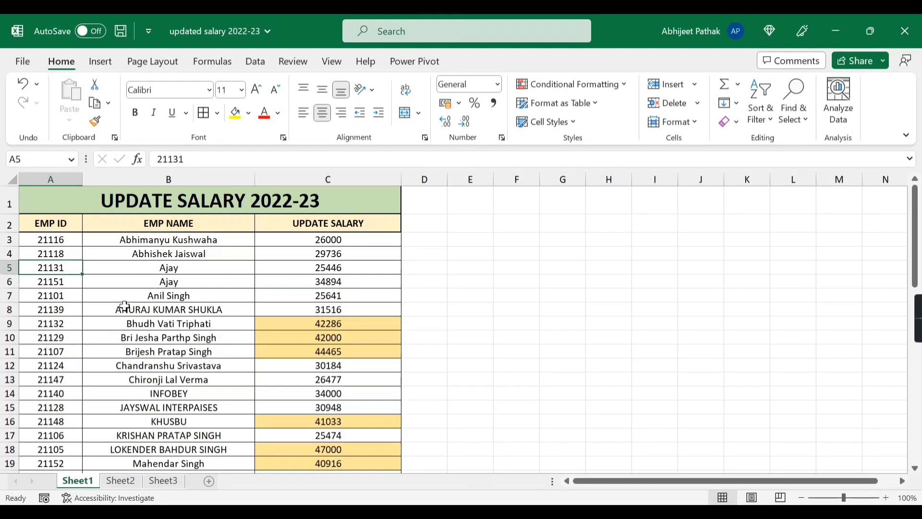
Fill the employee name cells B6, B10 and B17 manually with the same light gold colour
{"action": "left_click", "coordinate": [188, 279]}
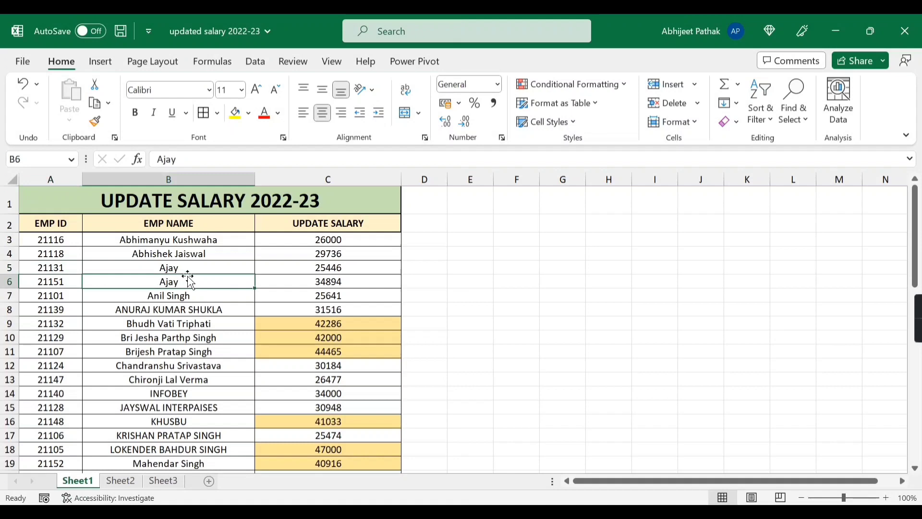
{"action": "left_click", "coordinate": [235, 113]}
{"action": "left_click", "coordinate": [248, 114]}
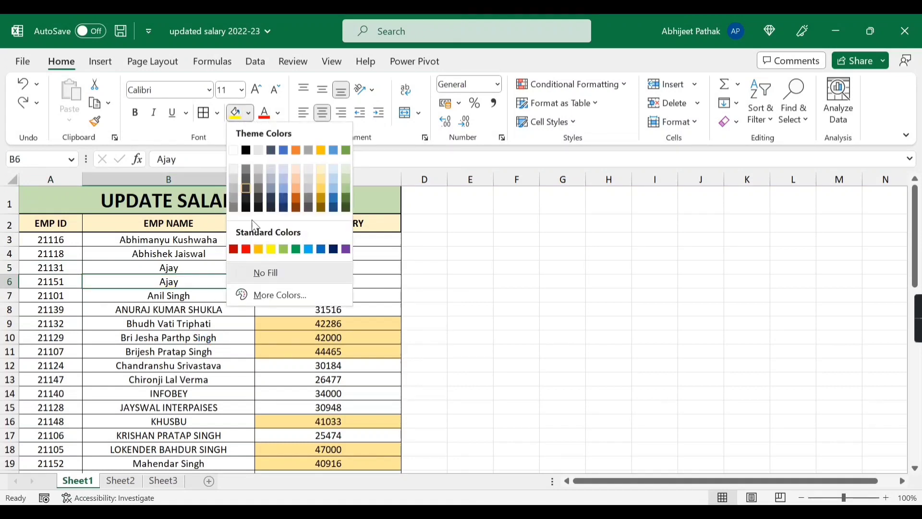
{"action": "left_click", "coordinate": [325, 186]}
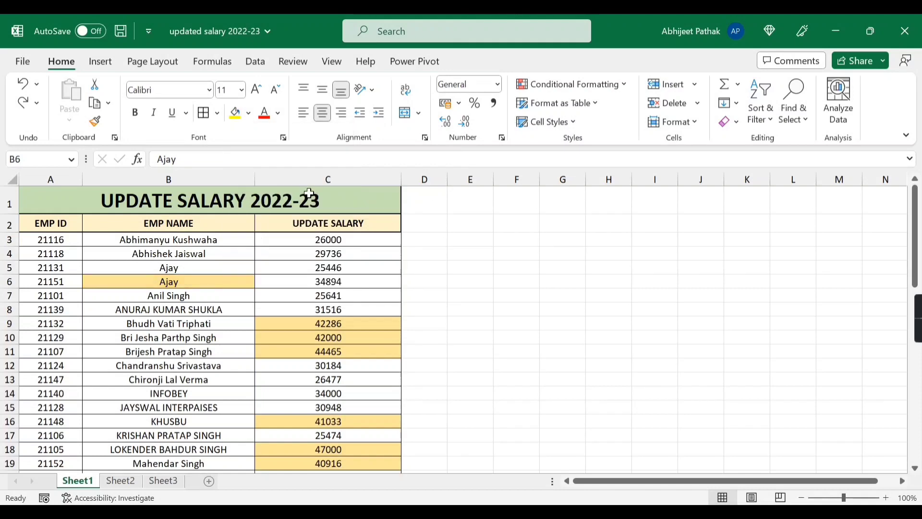
{"action": "left_click", "coordinate": [181, 338]}
{"action": "left_click", "coordinate": [235, 113]}
{"action": "left_click", "coordinate": [168, 435]}
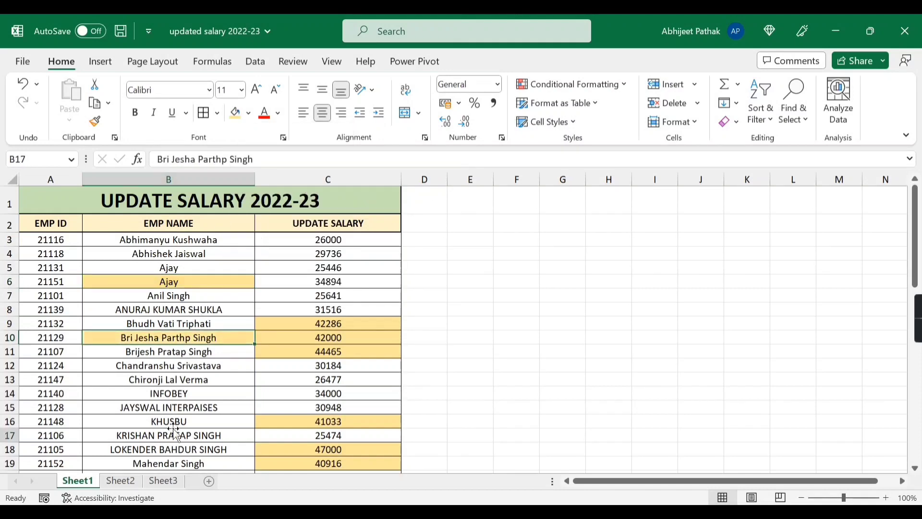
{"action": "left_click", "coordinate": [234, 113]}
{"action": "left_click", "coordinate": [31, 293]}
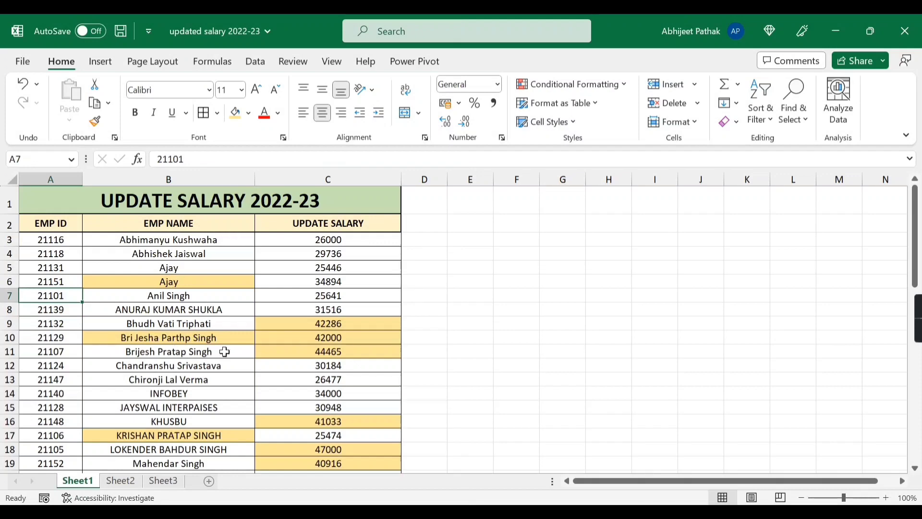
Select all cells with conditional formats through Go To Special and check which cells of the table are included
{"action": "key", "text": "ctrl+g"}
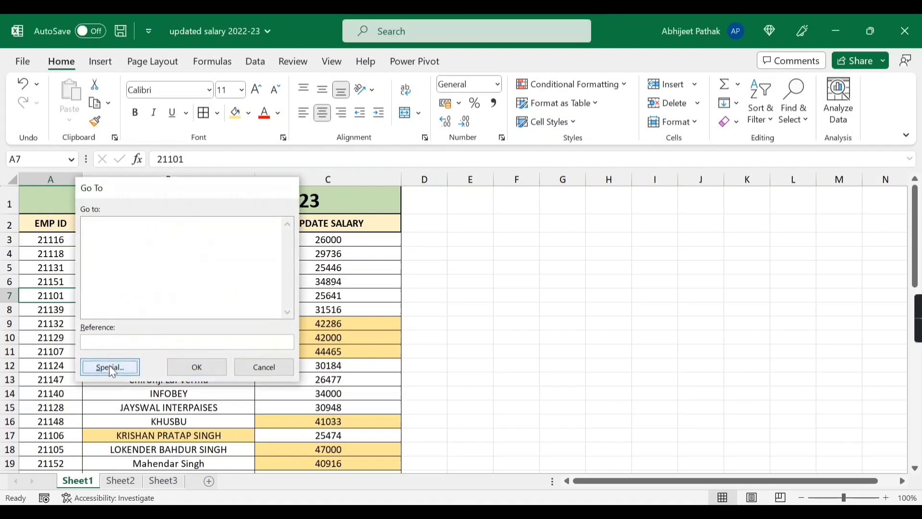
{"action": "left_click", "coordinate": [109, 365]}
{"action": "left_click", "coordinate": [233, 320]}
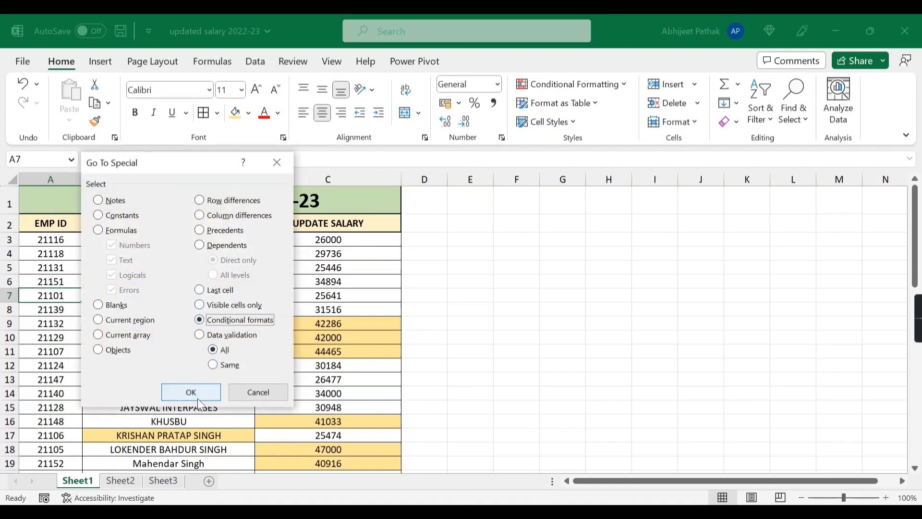
{"action": "left_click", "coordinate": [200, 395]}
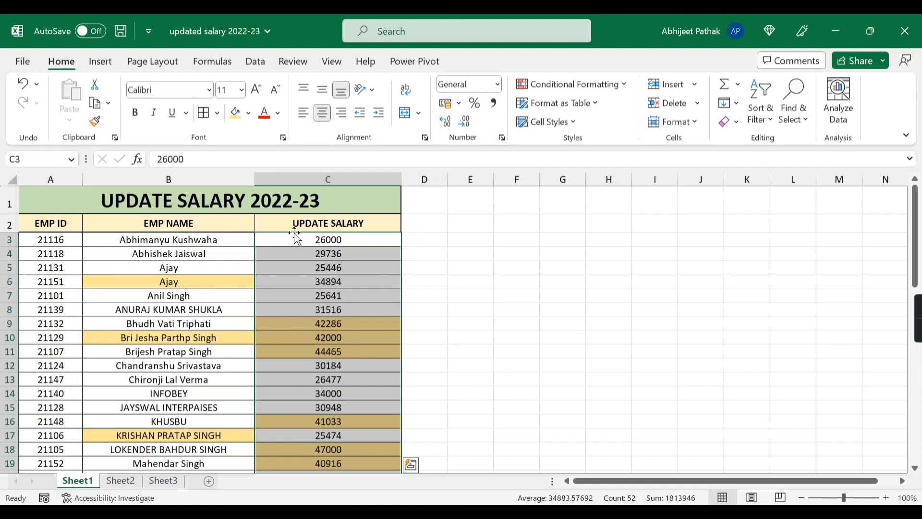
{"action": "scroll", "coordinate": [332, 357], "scroll_direction": "down", "scroll_amount": 5}
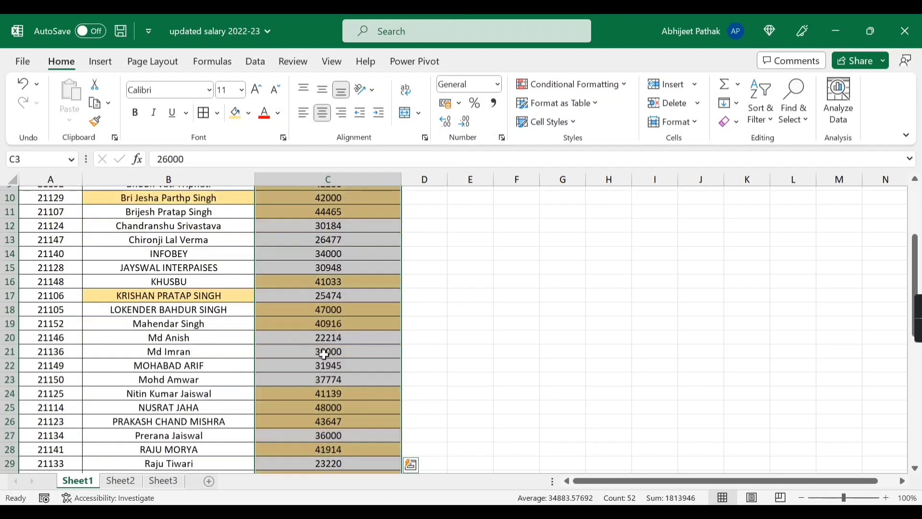
{"action": "scroll", "coordinate": [344, 268], "scroll_direction": "down", "scroll_amount": 6}
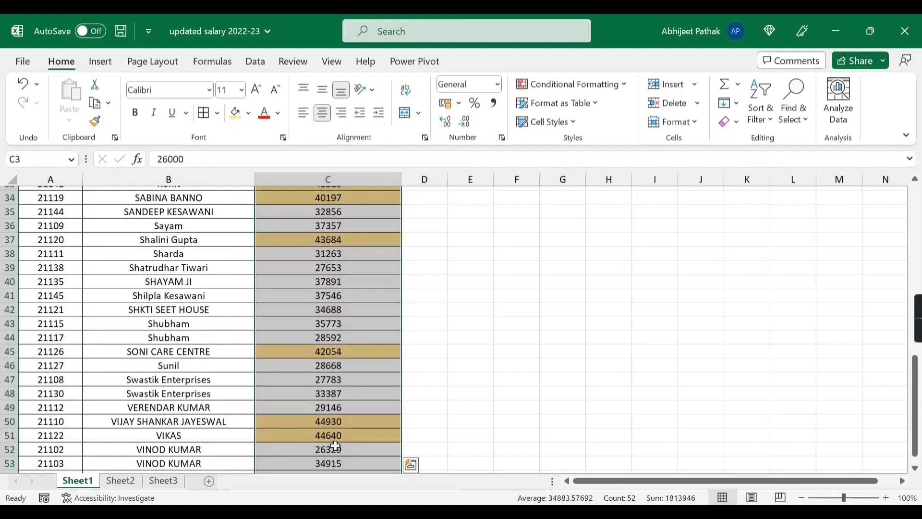
{"action": "scroll", "coordinate": [354, 264], "scroll_direction": "down", "scroll_amount": 4}
{"action": "scroll", "coordinate": [346, 269], "scroll_direction": "up", "scroll_amount": 15}
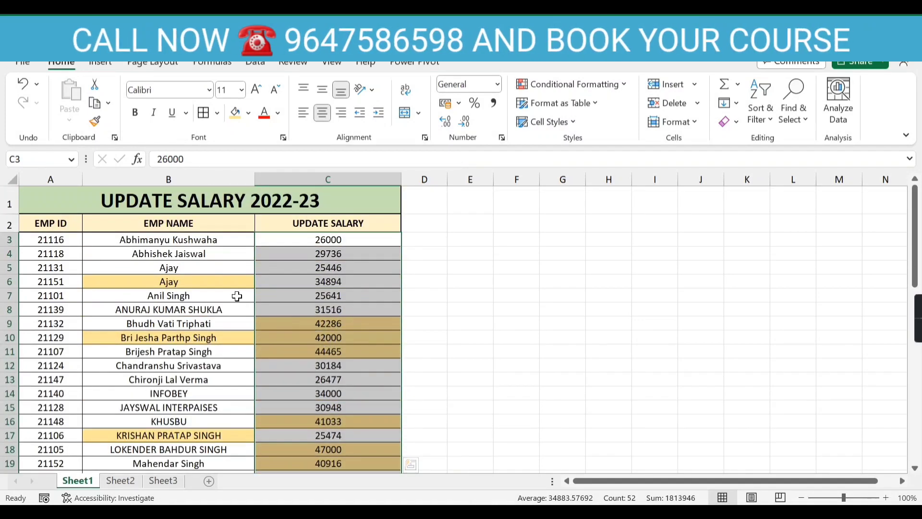
Undo the manual gold fills in the name column and the conditional formatting of the salaries
{"action": "key", "text": "ctrl+z"}
{"action": "key", "text": "ctrl+z"}
{"action": "key", "text": "ctrl+z"}
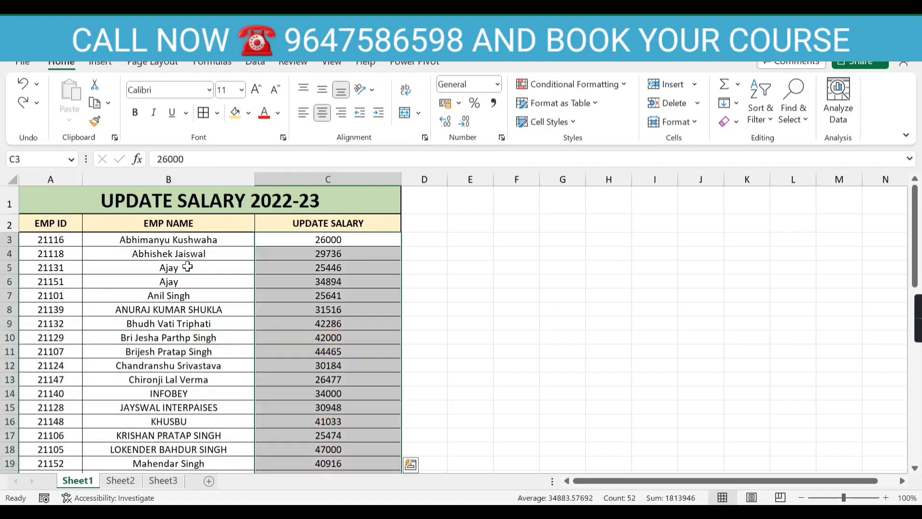
Look over the Go To Special choices again and close them unapplied
{"action": "key", "text": "ctrl+g"}
{"action": "left_click", "coordinate": [127, 373]}
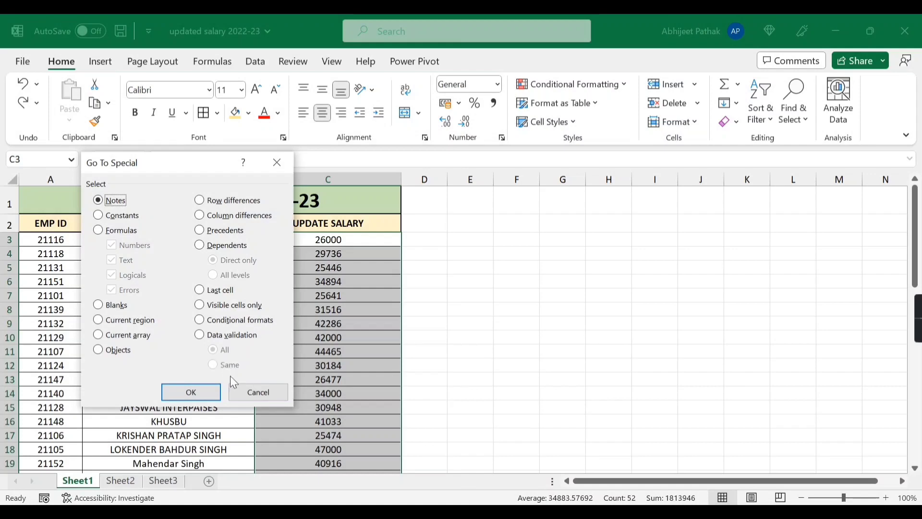
{"action": "left_click", "coordinate": [263, 394]}
Delete the employee rows 14 to 54 from the salary table
{"action": "left_click", "coordinate": [353, 244]}
{"action": "left_click", "coordinate": [73, 376]}
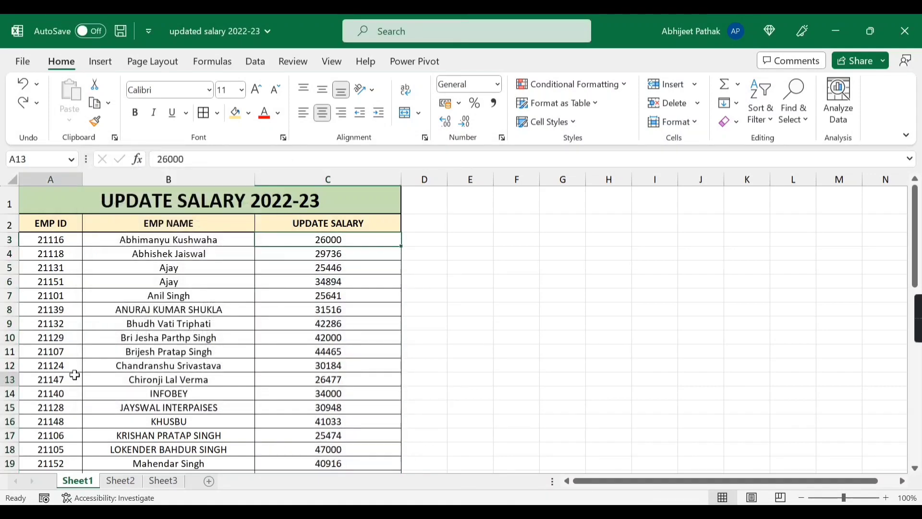
{"action": "key", "text": "Down"}
{"action": "key", "text": "shift+space"}
{"action": "key", "text": "ctrl+shift+Down"}
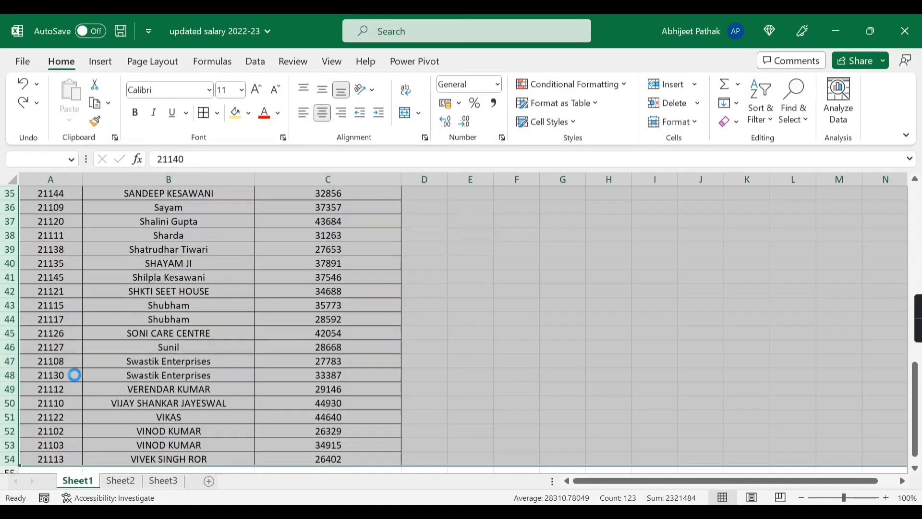
{"action": "key", "text": "ctrl+minus"}
{"action": "key", "text": "Up"}
Enter the heading CATEGORY in cell D2, next to the UPDATE SALARY heading
{"action": "key", "text": "ctrl+Home"}
{"action": "key", "text": "Down"}
{"action": "key", "text": "Down"}
{"action": "key", "text": "Right"}
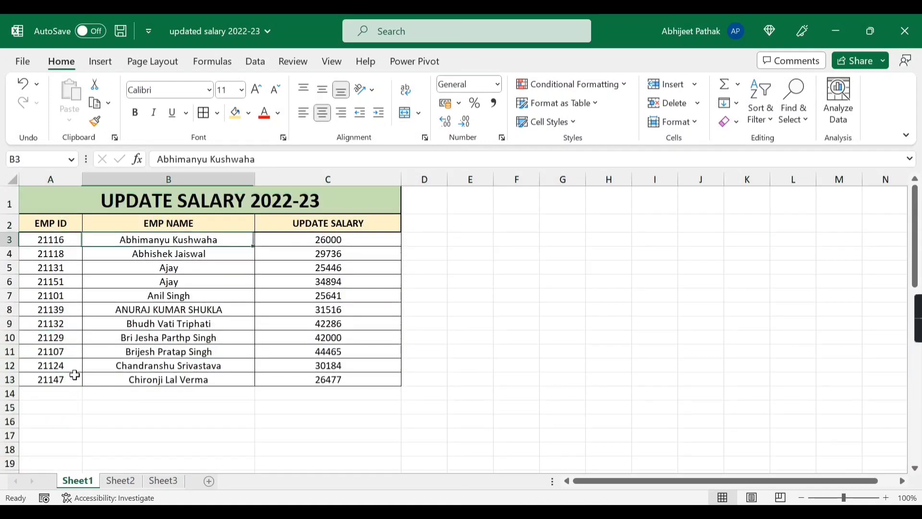
{"action": "key", "text": "Right"}
{"action": "key", "text": "Right"}
{"action": "key", "text": "Right"}
{"action": "key", "text": "Up"}
{"action": "key", "text": "Left"}
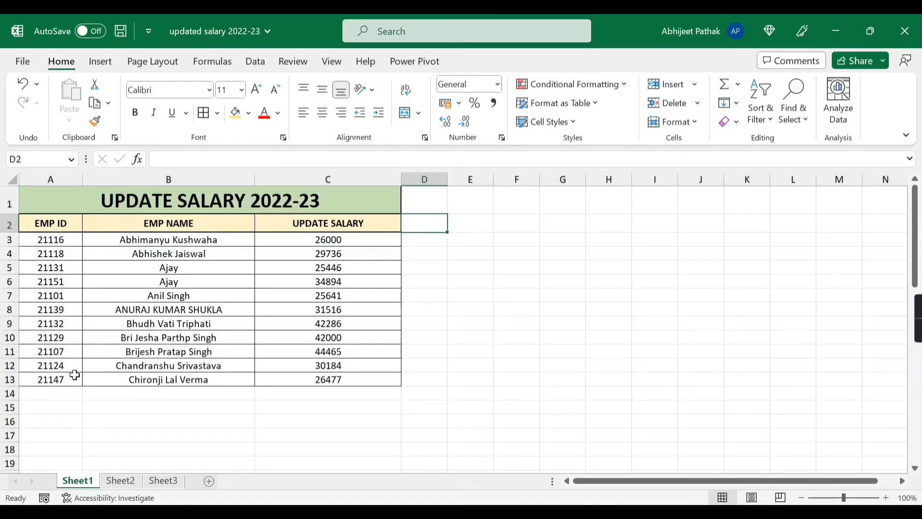
{"action": "type", "text": "s"}
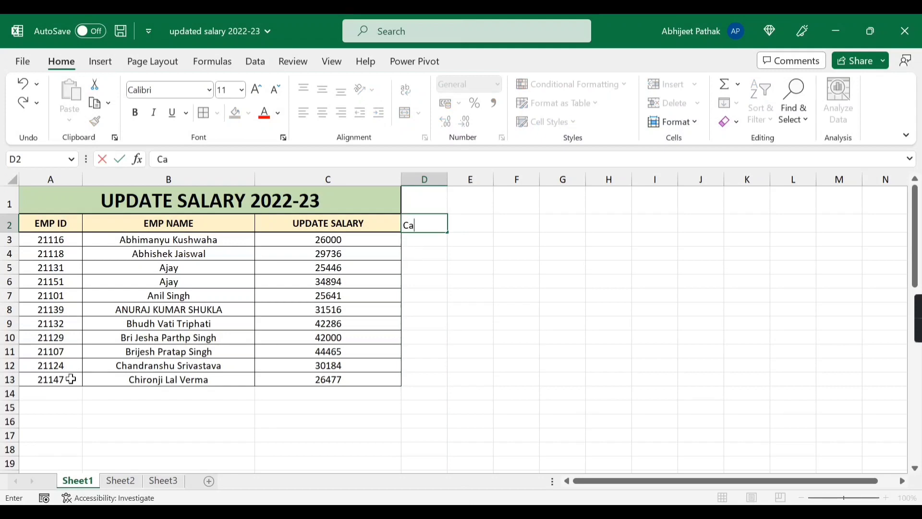
{"action": "type", "text": "ATEGORY"}
{"action": "key", "text": "Tab"}
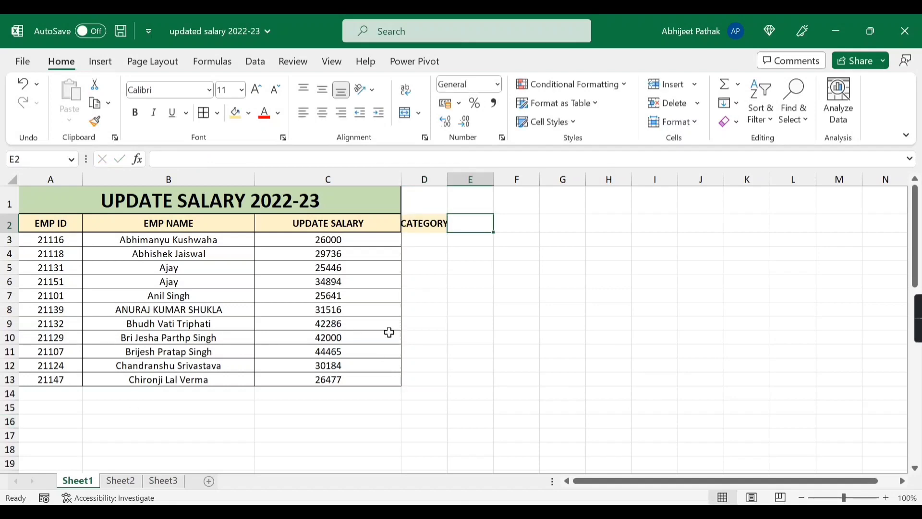
Fit the width of column D to its CATEGORY heading
{"action": "left_click", "coordinate": [393, 221]}
{"action": "left_click", "coordinate": [421, 219]}
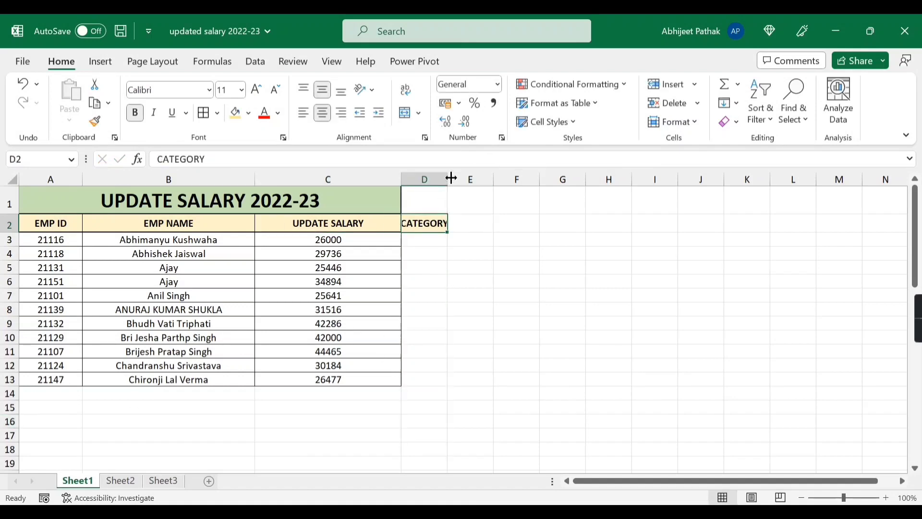
{"action": "double_click", "coordinate": [448, 179]}
Unmerge the title cells across A1:D1 and put an outside border around the CATEGORY heading in D2
{"action": "left_click_drag", "start_coordinate": [389, 194], "coordinate": [419, 189]}
{"action": "left_click", "coordinate": [406, 113]}
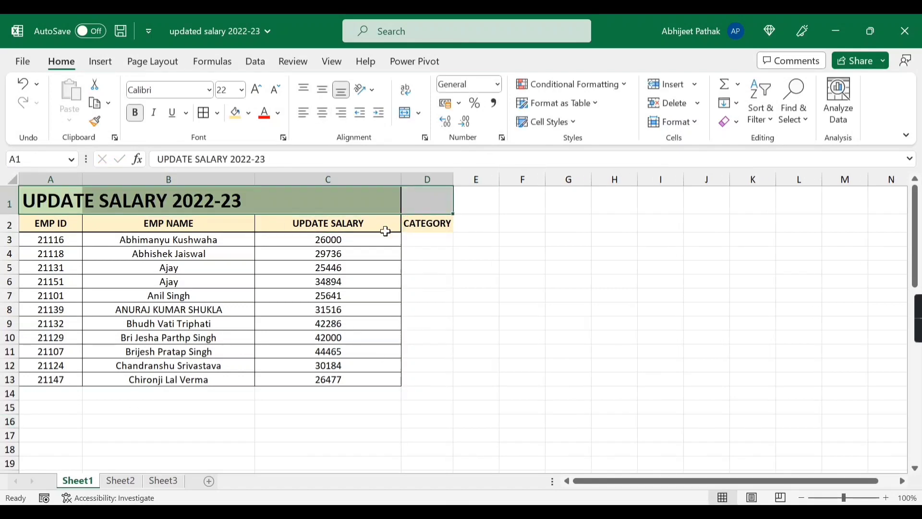
{"action": "left_click", "coordinate": [399, 224]}
{"action": "left_click_drag", "start_coordinate": [400, 223], "coordinate": [419, 224]}
{"action": "left_click", "coordinate": [424, 224]}
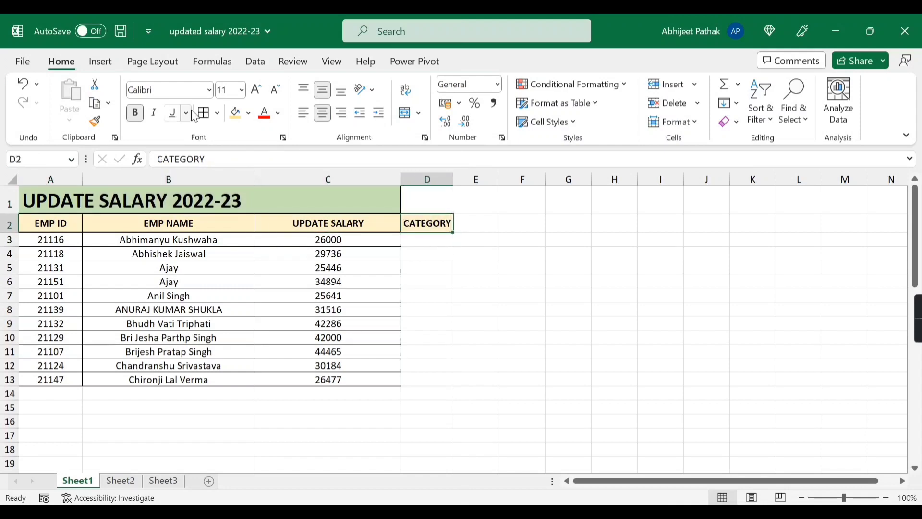
{"action": "left_click", "coordinate": [218, 113]}
{"action": "left_click", "coordinate": [240, 305]}
Apply all borders to the empty CATEGORY cells D3:D13
{"action": "left_click", "coordinate": [478, 253]}
{"action": "left_click_drag", "start_coordinate": [434, 239], "coordinate": [418, 379]}
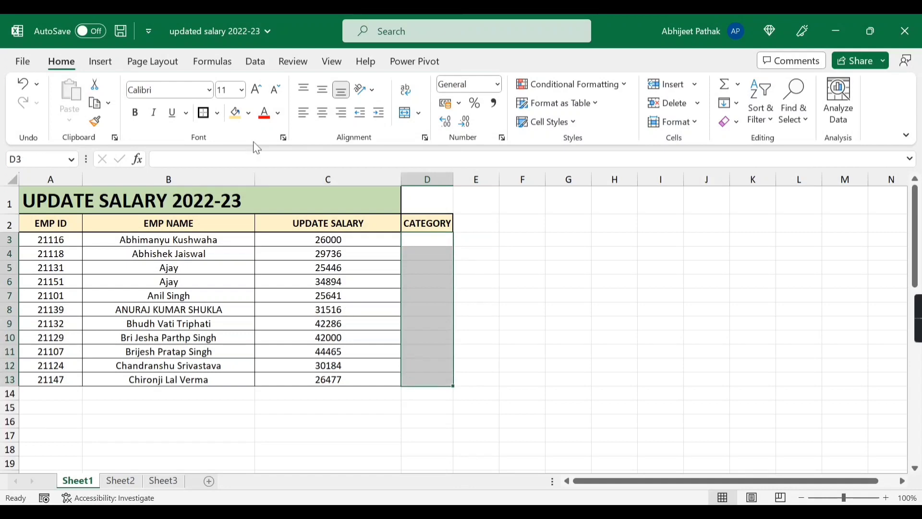
{"action": "left_click", "coordinate": [219, 115]}
{"action": "left_click", "coordinate": [227, 263]}
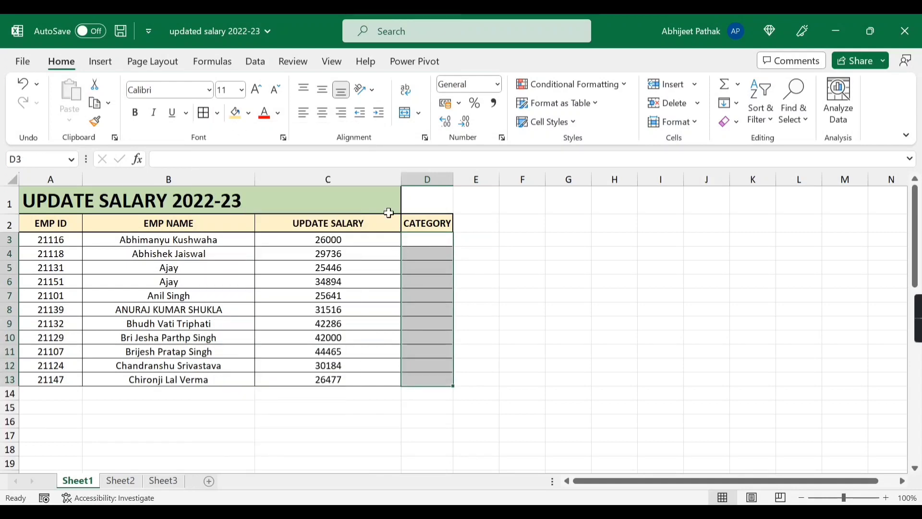
Merge cells C1 and D1 so the green title band extends over the CATEGORY column
{"action": "left_click_drag", "start_coordinate": [391, 212], "coordinate": [407, 199]}
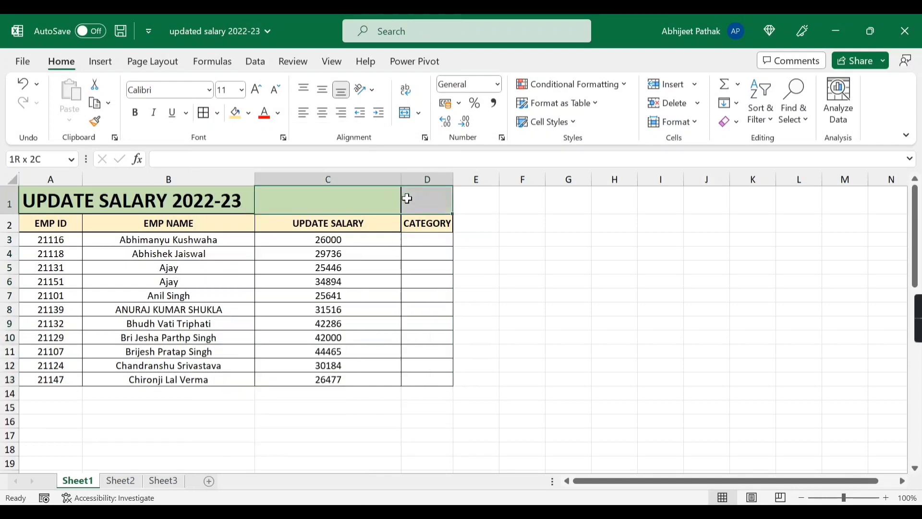
{"action": "left_click", "coordinate": [442, 266]}
{"action": "left_click", "coordinate": [425, 224]}
Add a data validation drop-down list to cell D3 with the entries FIRST, SECOND and THIRD
{"action": "left_click", "coordinate": [431, 241]}
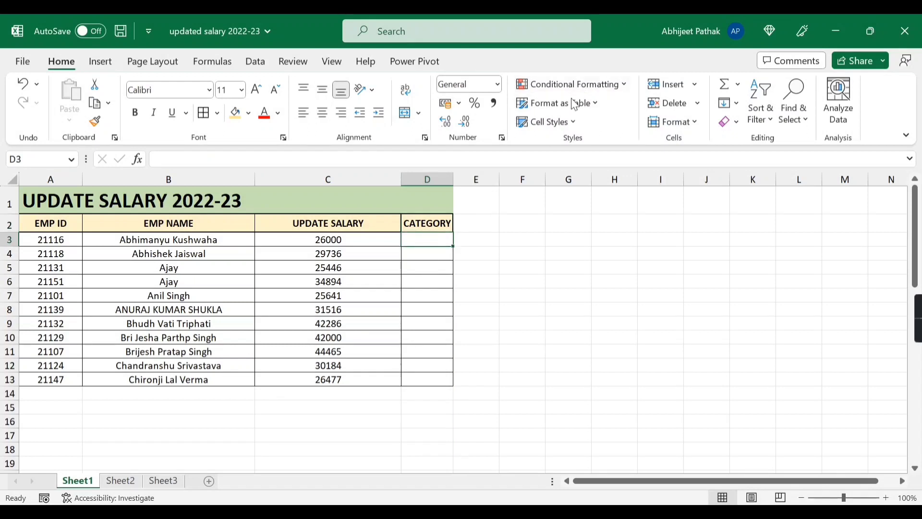
{"action": "left_click", "coordinate": [255, 61]}
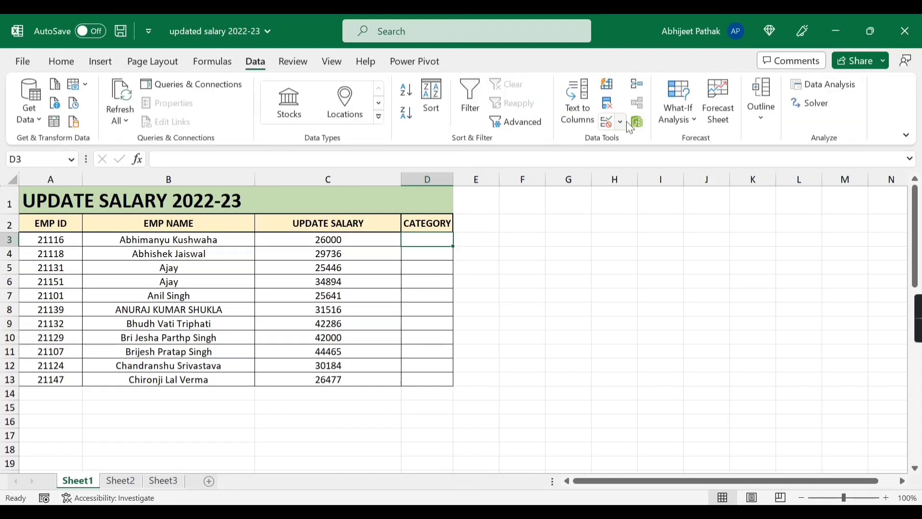
{"action": "left_click", "coordinate": [620, 121]}
{"action": "left_click", "coordinate": [629, 147]}
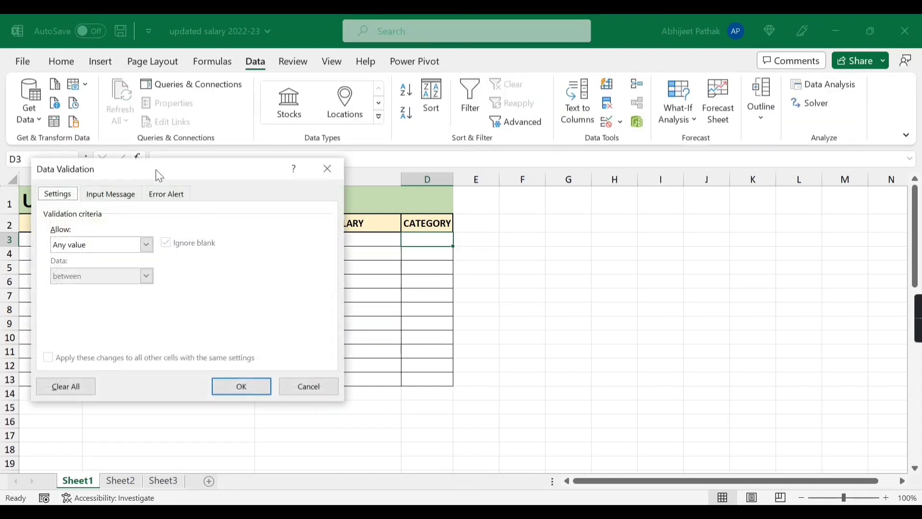
{"action": "left_click_drag", "start_coordinate": [159, 169], "coordinate": [553, 232]}
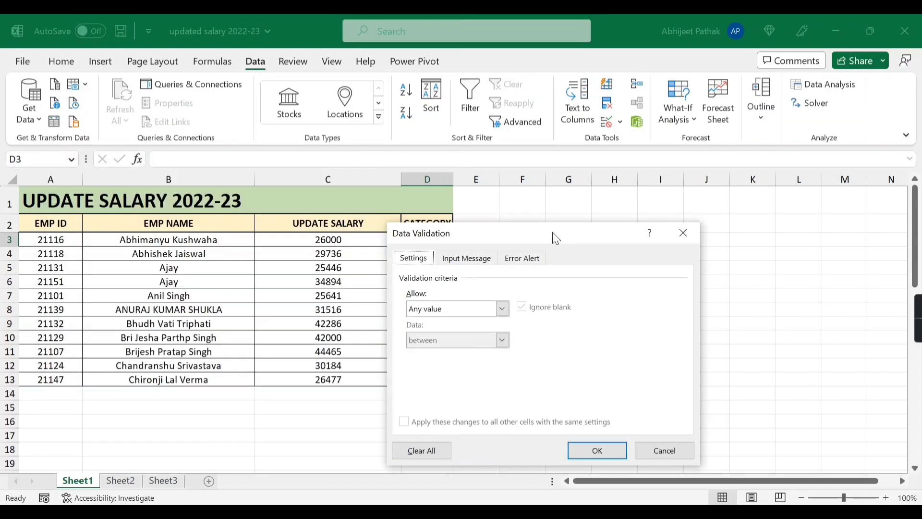
{"action": "left_click", "coordinate": [493, 313]}
{"action": "left_click", "coordinate": [485, 349]}
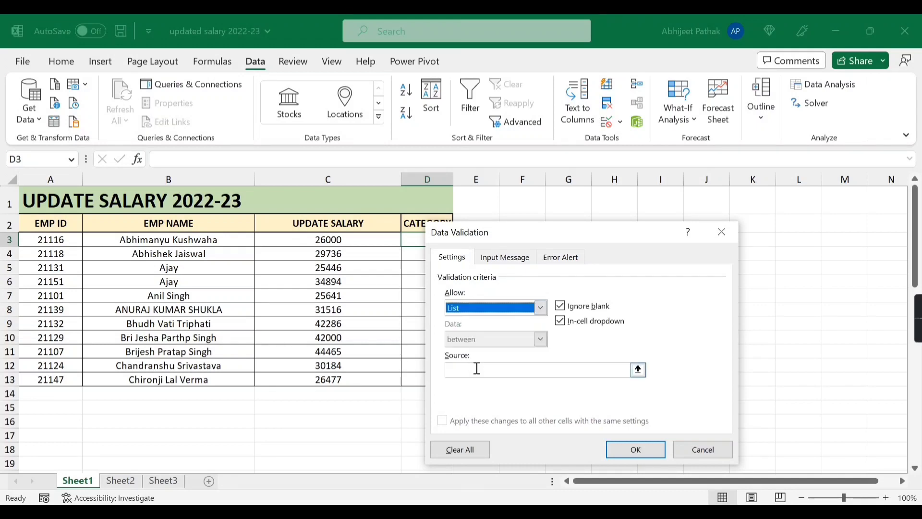
{"action": "left_click", "coordinate": [483, 375]}
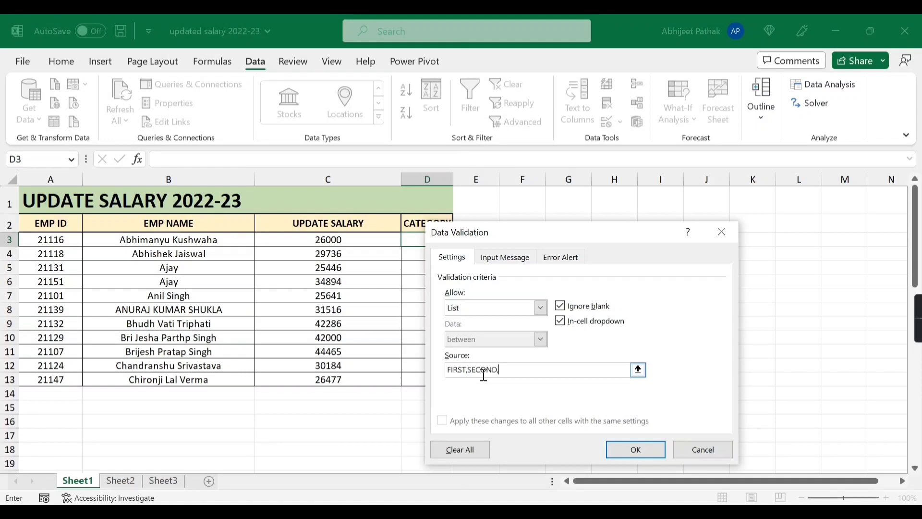
{"action": "left_click", "coordinate": [636, 450]}
Check the choices in D3's drop-down list and copy the cell with its validation to D4:D13
{"action": "left_click", "coordinate": [459, 239]}
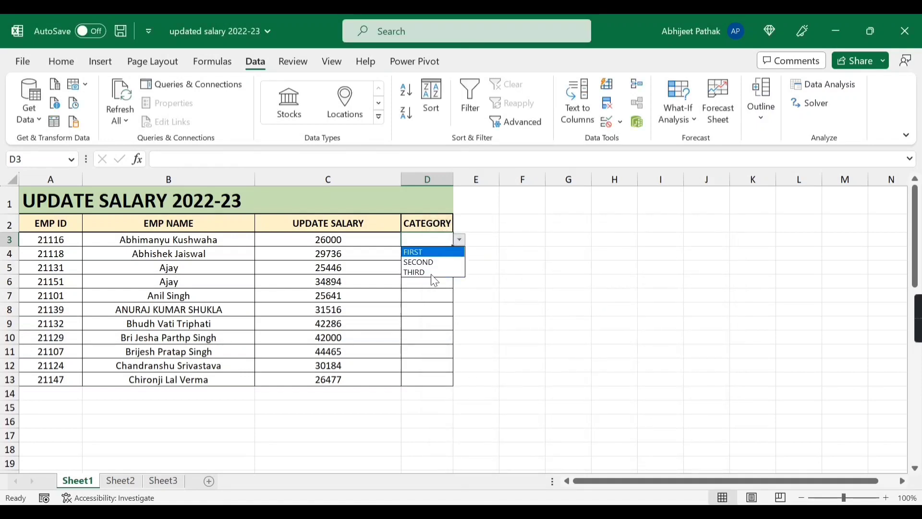
{"action": "left_click", "coordinate": [377, 252]}
{"action": "key", "text": "ctrl+c"}
{"action": "left_click", "coordinate": [426, 256]}
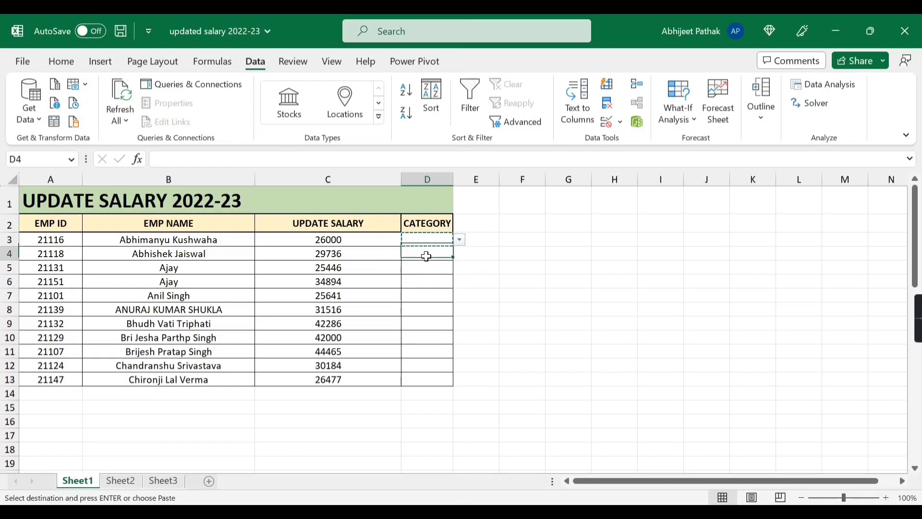
{"action": "left_click_drag", "start_coordinate": [426, 256], "coordinate": [426, 377]}
{"action": "key", "text": "ctrl+v"}
Choose SECOND for D7 and THIRD for D5 and D4 from their category drop-down lists
{"action": "left_click", "coordinate": [429, 271]}
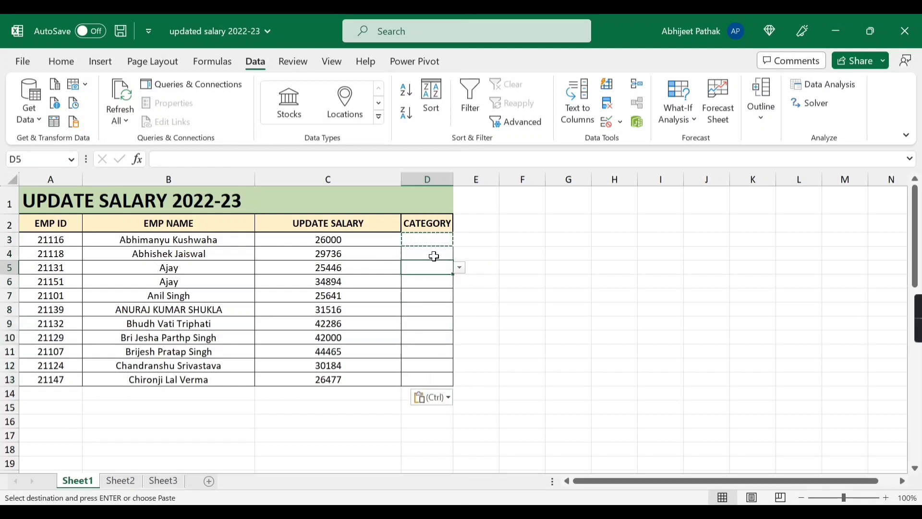
{"action": "left_click", "coordinate": [437, 294]}
{"action": "left_click", "coordinate": [441, 319]}
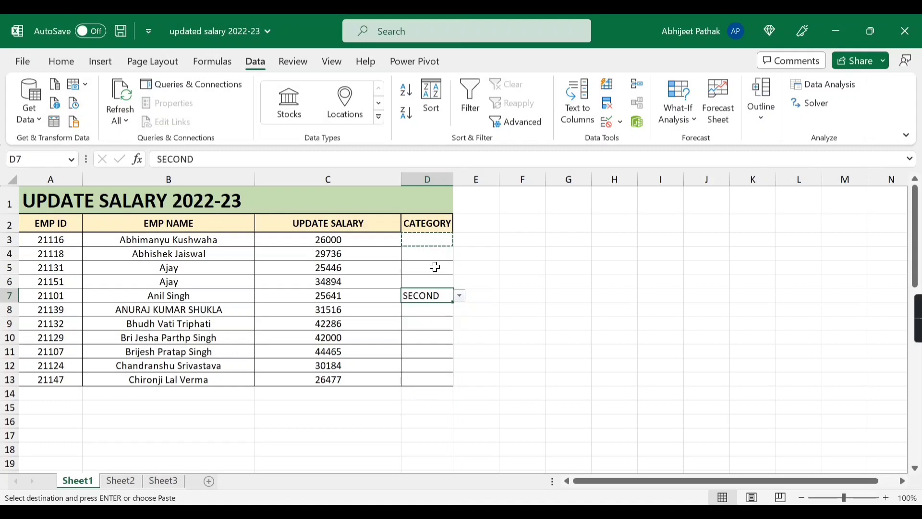
{"action": "left_click", "coordinate": [434, 267]}
{"action": "left_click", "coordinate": [459, 267]}
{"action": "left_click", "coordinate": [434, 300]}
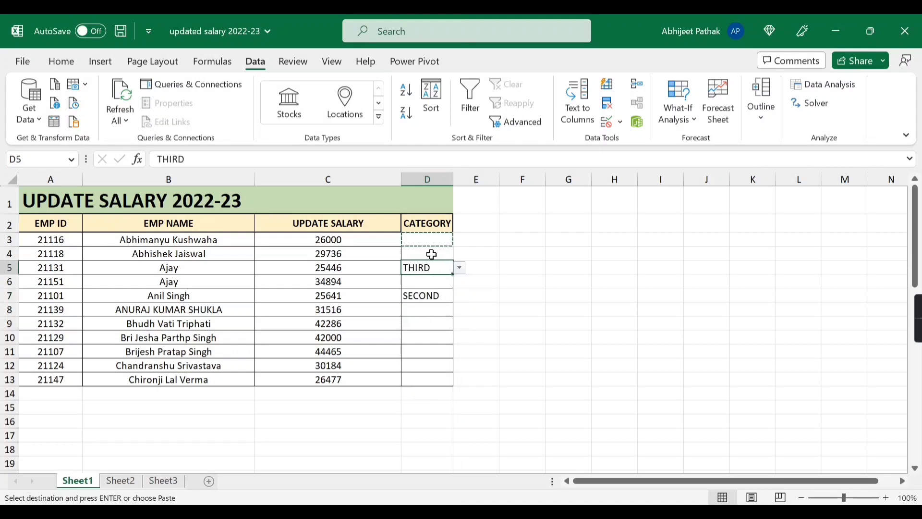
{"action": "left_click", "coordinate": [430, 253]}
{"action": "left_click", "coordinate": [459, 254]}
{"action": "left_click", "coordinate": [422, 286]}
Choose the category SECOND for cells D3 and D6 from their drop-down lists
{"action": "left_click", "coordinate": [430, 240]}
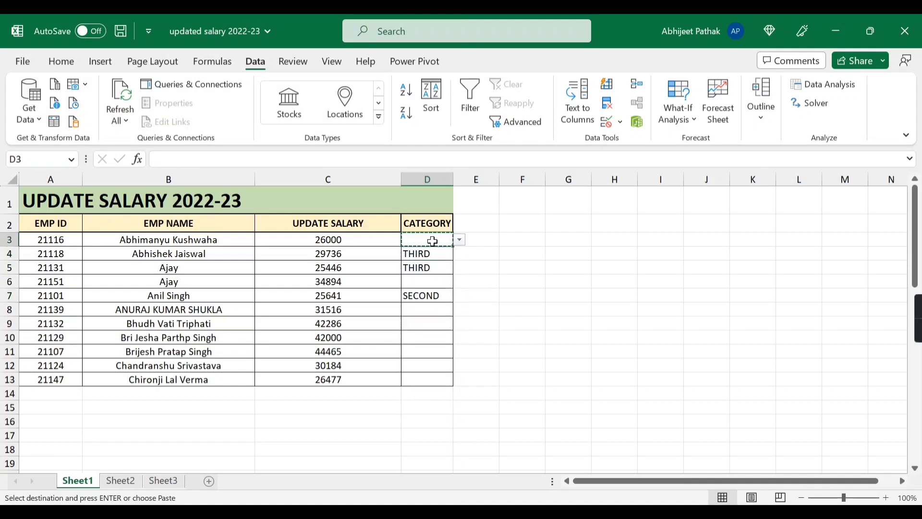
{"action": "left_click", "coordinate": [460, 239]}
{"action": "left_click", "coordinate": [432, 263]}
{"action": "left_click", "coordinate": [429, 285]}
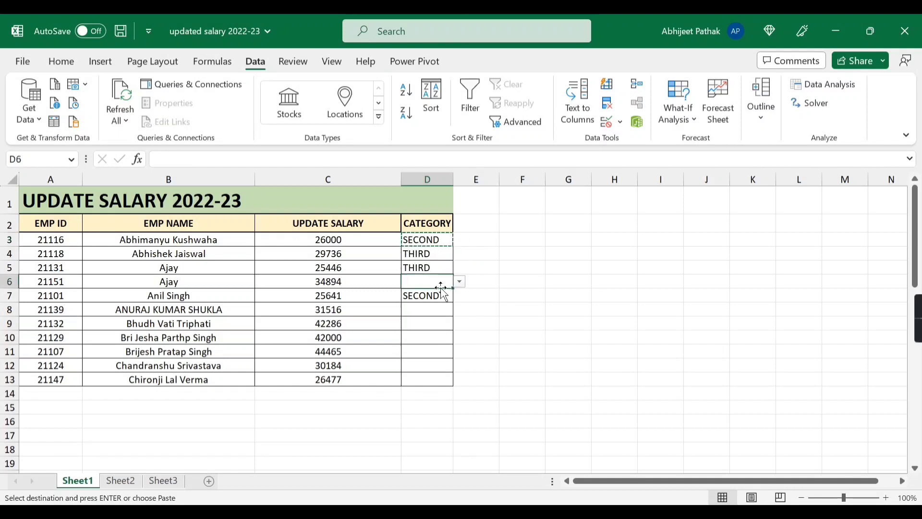
{"action": "left_click", "coordinate": [459, 282]}
{"action": "left_click", "coordinate": [432, 305]}
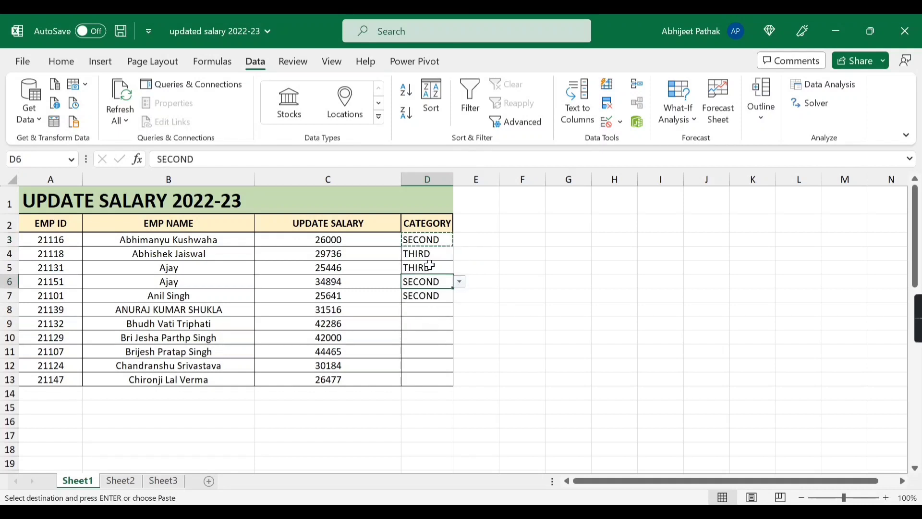
Fill the remaining categories by copying D3:D7 to D8:D12 and the THIRD entry in D10 to D13
{"action": "left_click_drag", "start_coordinate": [428, 240], "coordinate": [428, 298]}
{"action": "key", "text": "ctrl+c"}
{"action": "left_click", "coordinate": [427, 309]}
{"action": "key", "text": "ctrl+v"}
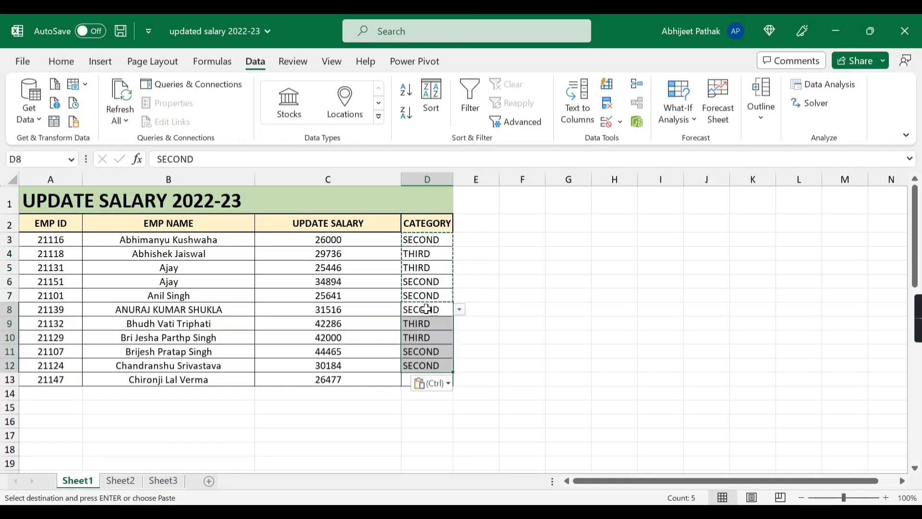
{"action": "left_click", "coordinate": [428, 337]}
{"action": "key", "text": "ctrl+c"}
{"action": "left_click", "coordinate": [429, 380]}
{"action": "key", "text": "ctrl+v"}
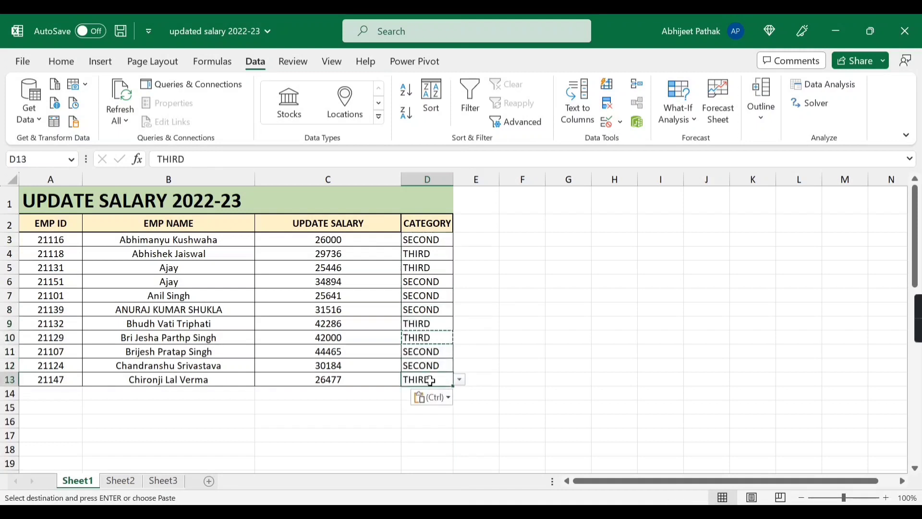
{"action": "key", "text": "Escape"}
{"action": "left_click", "coordinate": [433, 242]}
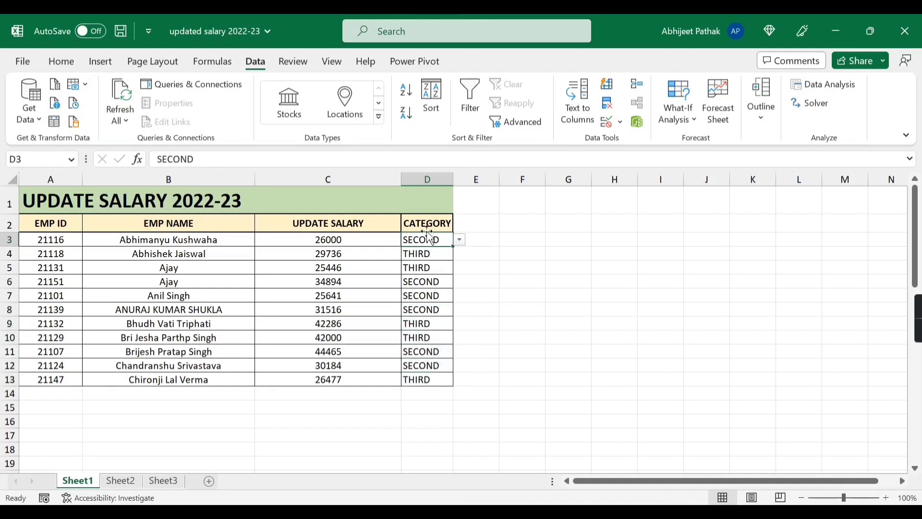
Merge the title row cells C1:E1 so the green band also covers column E
{"action": "left_click_drag", "start_coordinate": [454, 211], "coordinate": [474, 198]}
{"action": "left_click", "coordinate": [61, 62]}
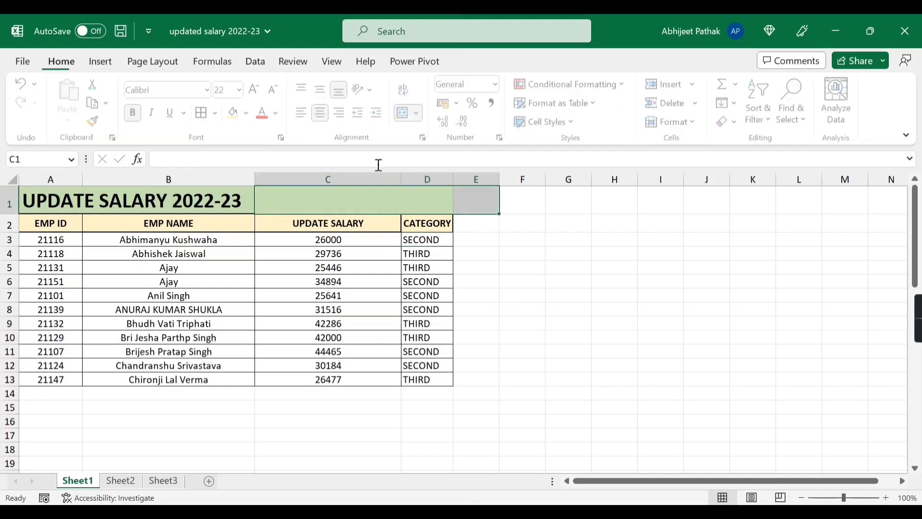
{"action": "left_click", "coordinate": [409, 117]}
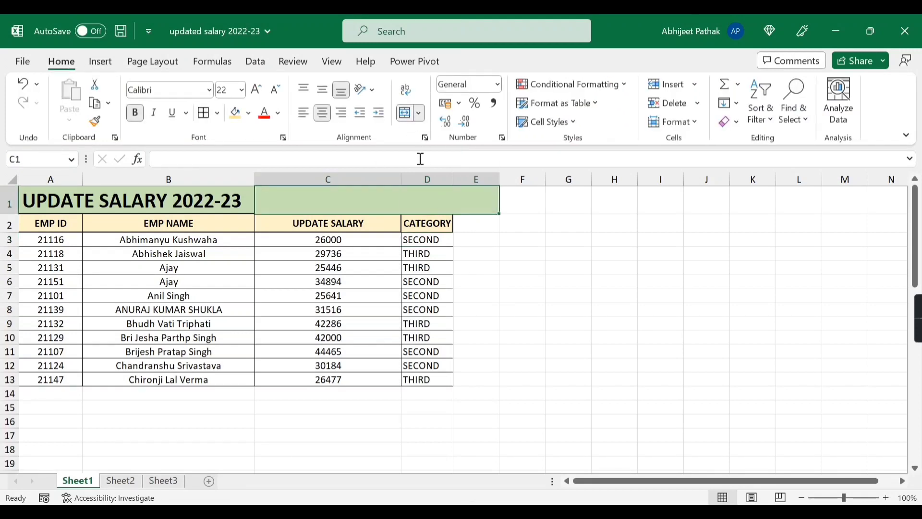
Copy the formatting of the CATEGORY column, D2:D13, to E2:E13 with Format Painter
{"action": "left_click", "coordinate": [443, 226]}
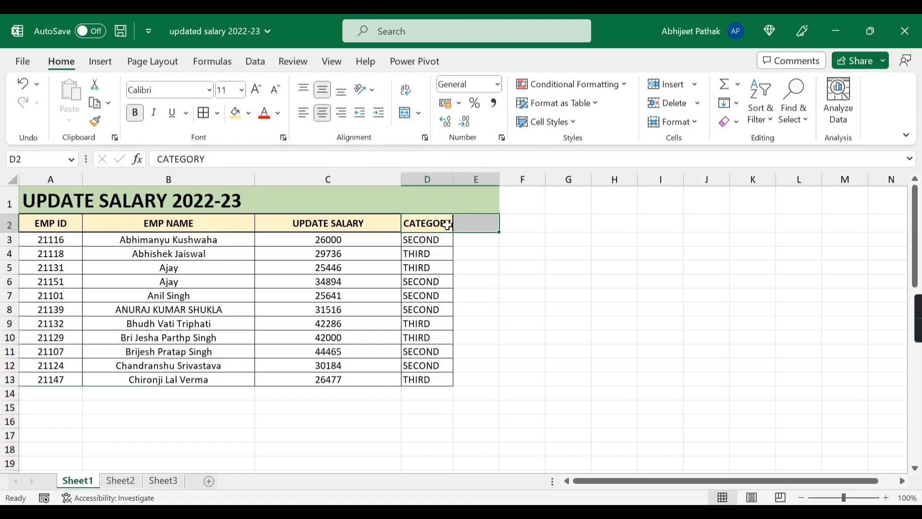
{"action": "left_click_drag", "start_coordinate": [442, 223], "coordinate": [427, 381]}
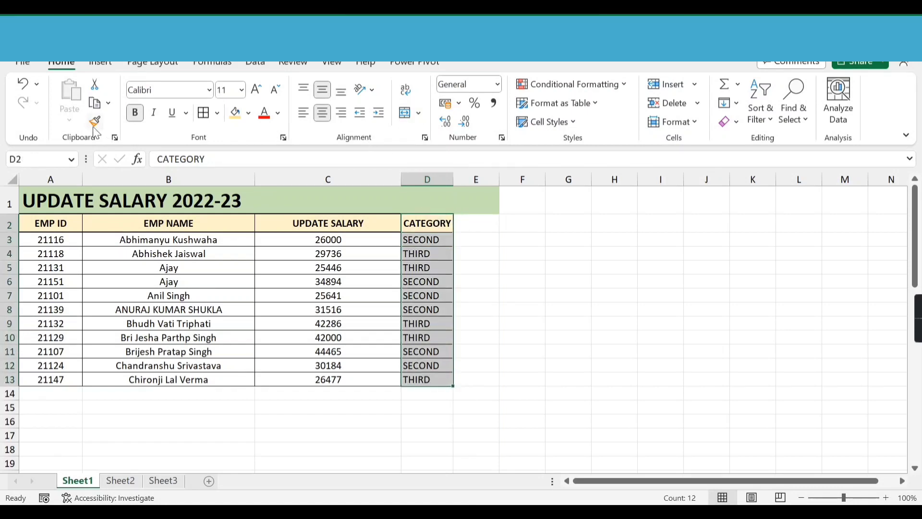
{"action": "left_click", "coordinate": [94, 121]}
{"action": "left_click_drag", "start_coordinate": [475, 230], "coordinate": [476, 374]}
Enter the heading LOCATION in E2 and fit the width of column E to it
{"action": "left_click", "coordinate": [475, 222]}
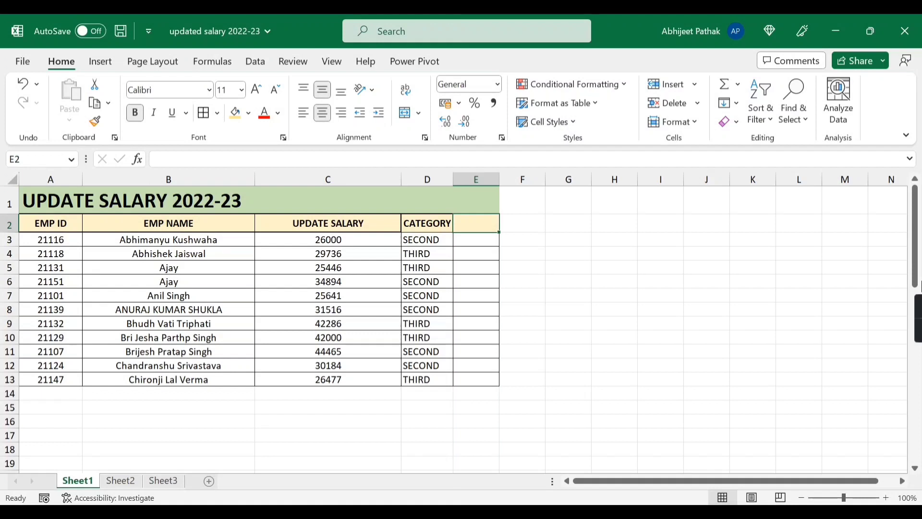
{"action": "type", "text": "LOCATION"}
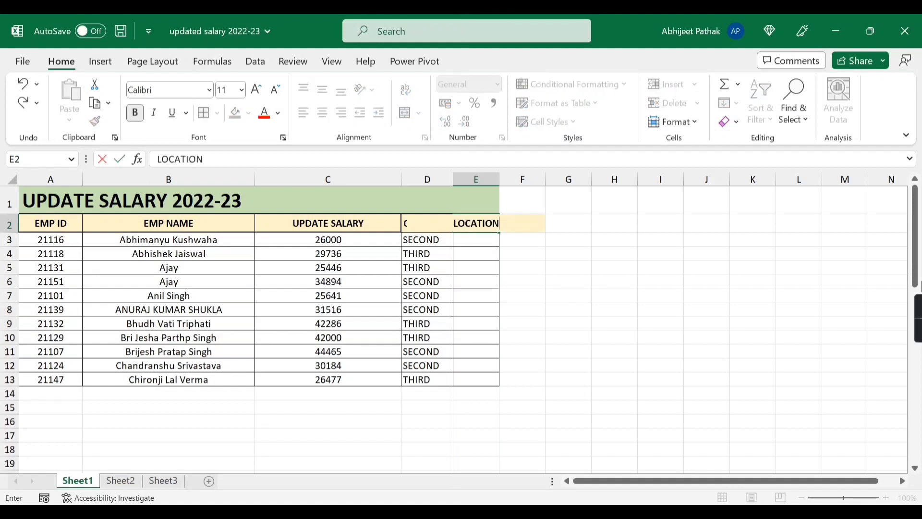
{"action": "left_click", "coordinate": [469, 255]}
{"action": "double_click", "coordinate": [499, 179]}
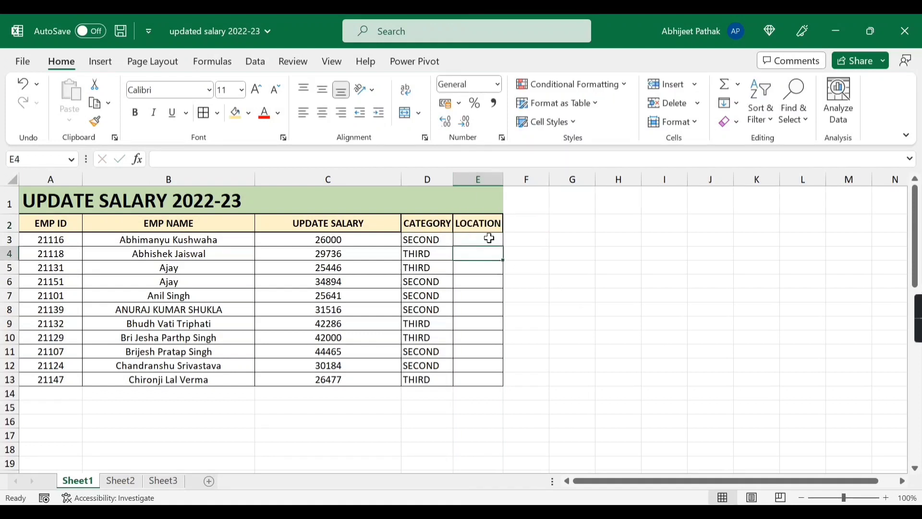
Add a data validation drop-down list to cell E3 with the entries DELHI, LUCKNOW and KANPUR
{"action": "left_click", "coordinate": [489, 238]}
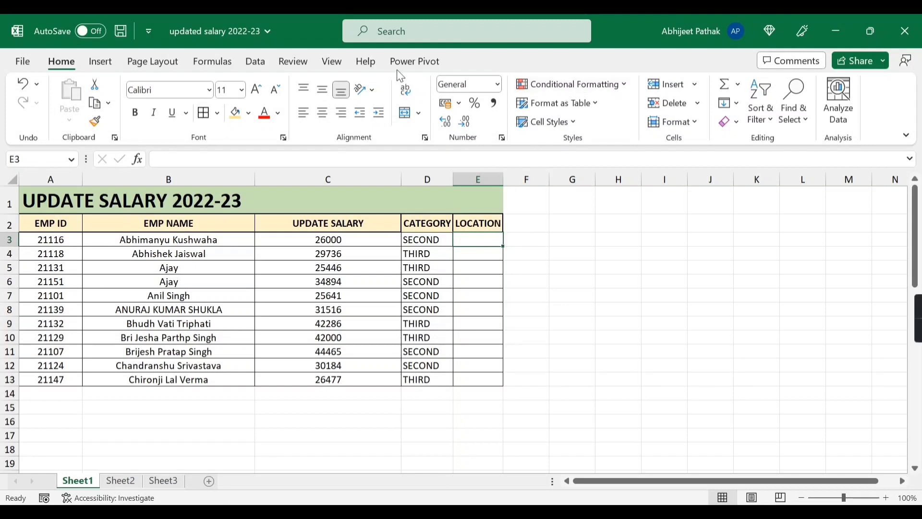
{"action": "left_click", "coordinate": [255, 61]}
{"action": "left_click", "coordinate": [619, 122]}
{"action": "left_click", "coordinate": [631, 142]}
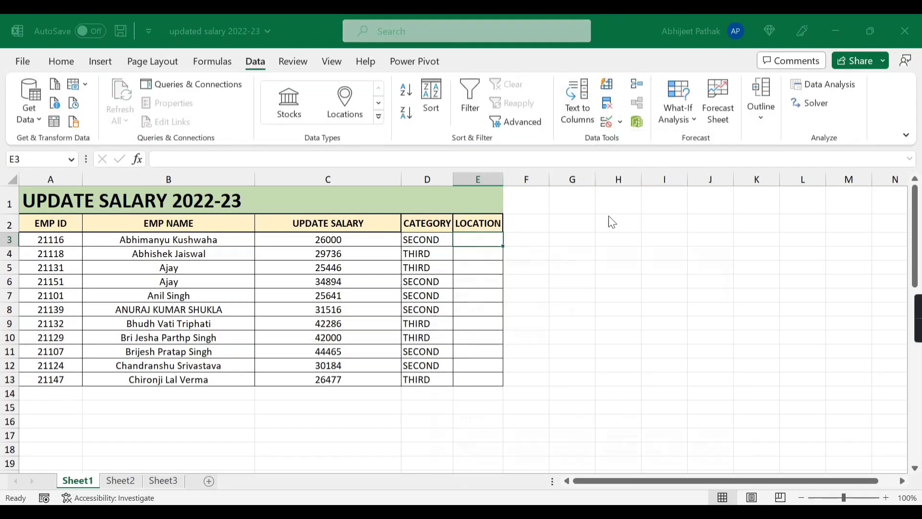
{"action": "left_click", "coordinate": [476, 307]}
{"action": "left_click", "coordinate": [469, 352]}
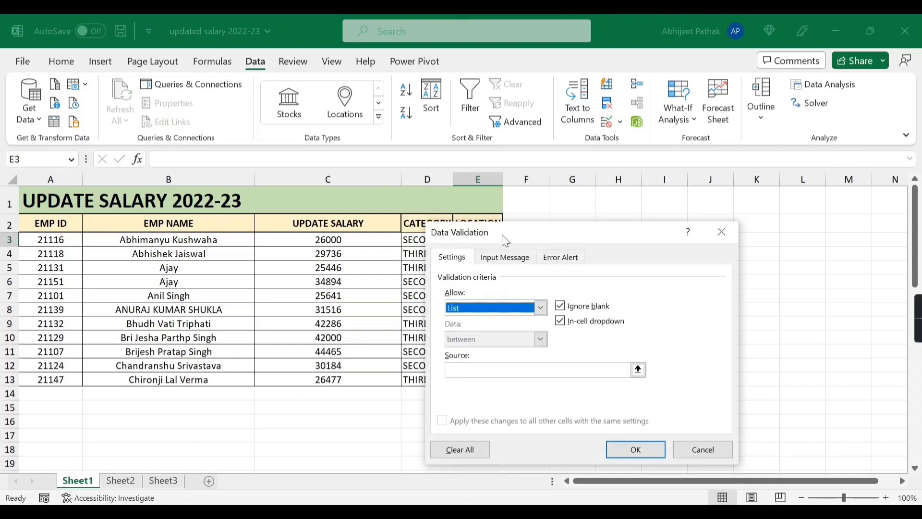
{"action": "left_click_drag", "start_coordinate": [502, 234], "coordinate": [602, 200]}
{"action": "left_click", "coordinate": [583, 334]}
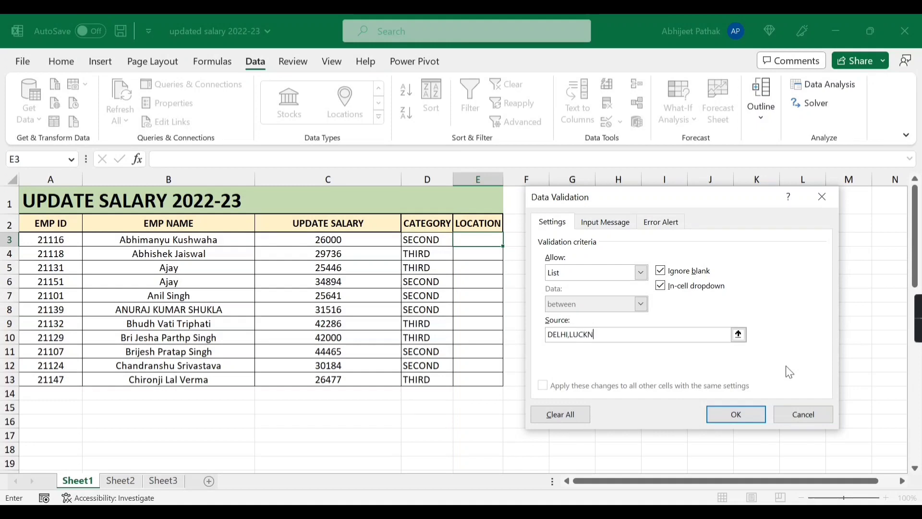
{"action": "type", "text": "DELHI,LUCKNOW,KANPUR"}
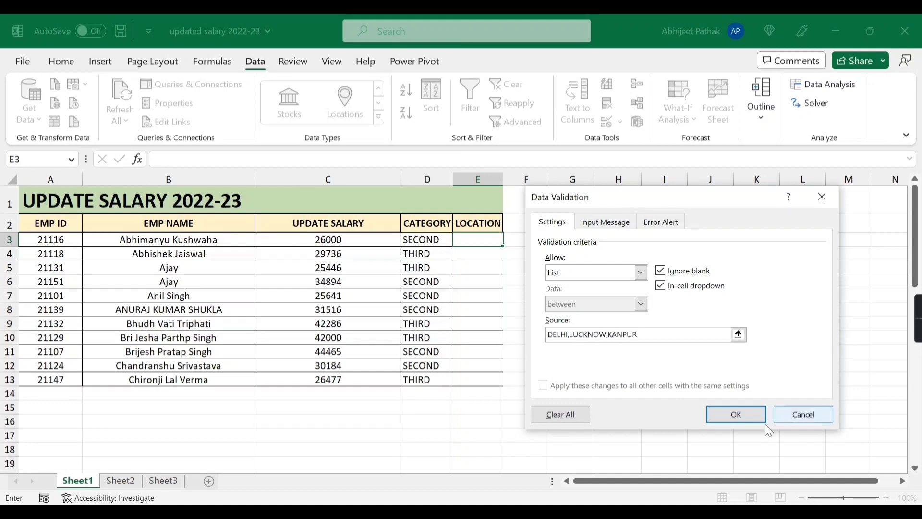
{"action": "left_click", "coordinate": [736, 416]}
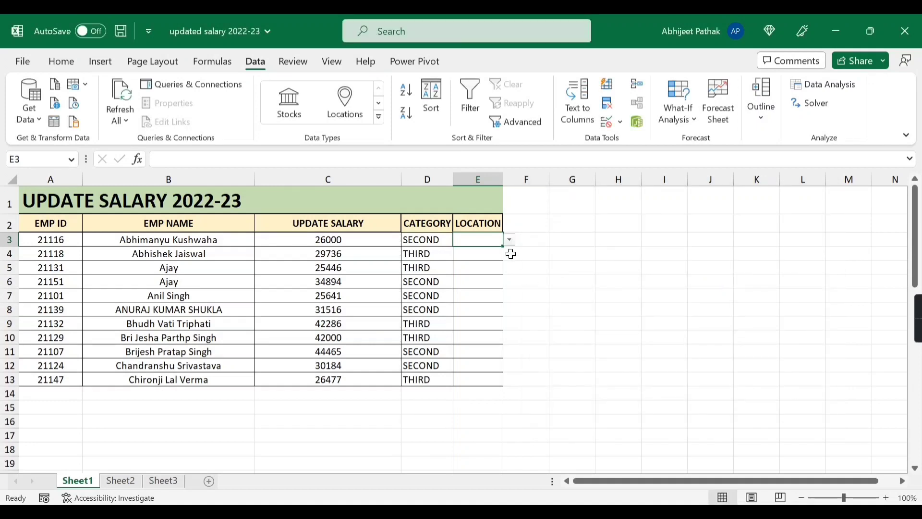
Copy the location drop-down list in E3 to cells E4:E13
{"action": "key", "text": "ctrl+c"}
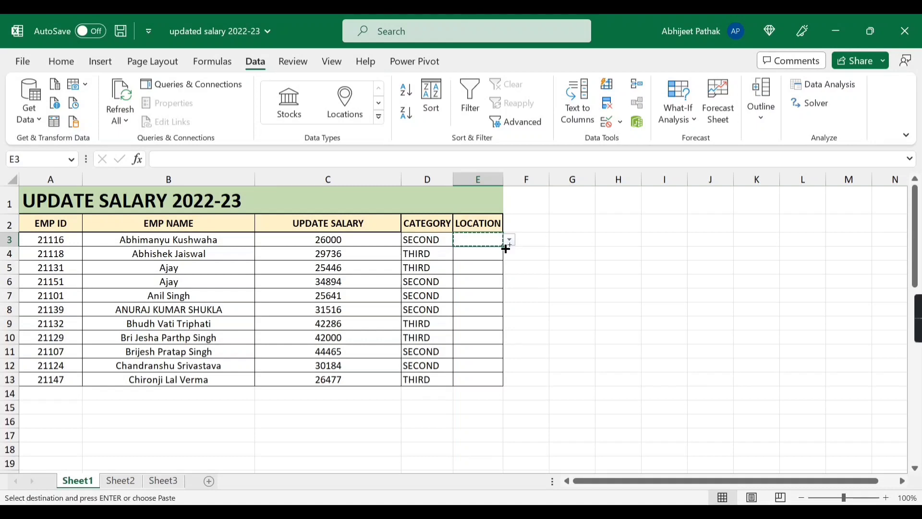
{"action": "key", "text": "Down"}
{"action": "key", "text": "shift+Down"}
{"action": "key", "text": "shift+Down"}
{"action": "key", "text": "shift+Down"}
{"action": "key", "text": "shift+Down"}
{"action": "key", "text": "shift+Down"}
{"action": "key", "text": "shift+Down"}
{"action": "key", "text": "shift+Down"}
{"action": "key", "text": "shift+Down"}
{"action": "key", "text": "shift+Down"}
{"action": "key", "text": "ctrl+v"}
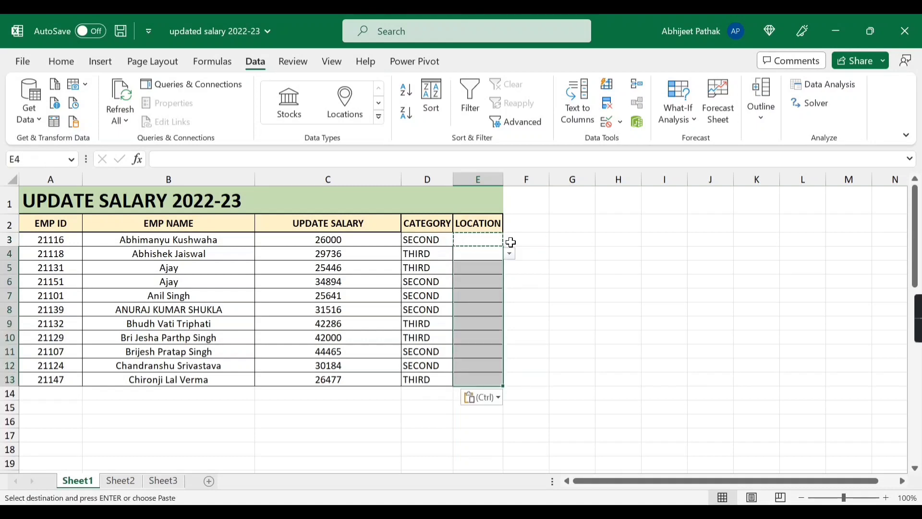
Choose LUCKNOW in E4 and KANPUR in E3 from the location drop-down lists
{"action": "left_click", "coordinate": [493, 251]}
{"action": "left_click", "coordinate": [509, 254]}
{"action": "left_click", "coordinate": [485, 277]}
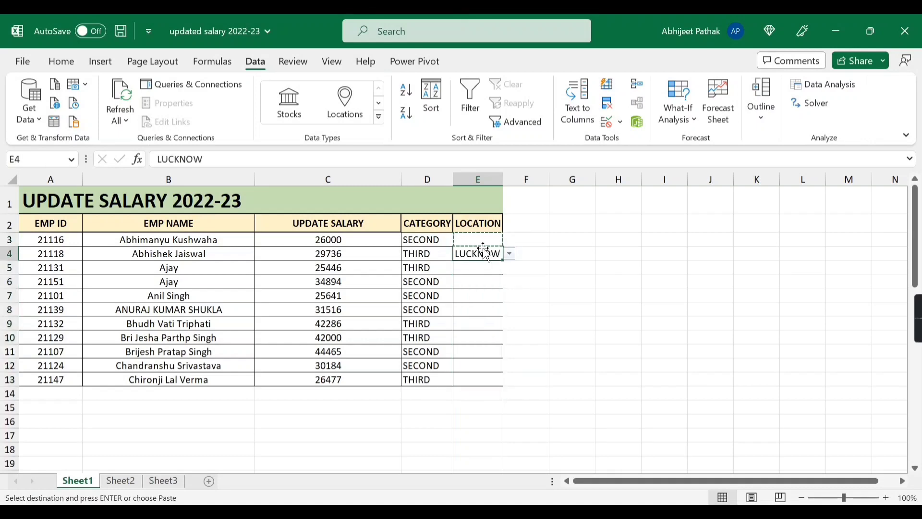
{"action": "left_click", "coordinate": [499, 240]}
{"action": "left_click", "coordinate": [509, 239]}
{"action": "left_click", "coordinate": [490, 275]}
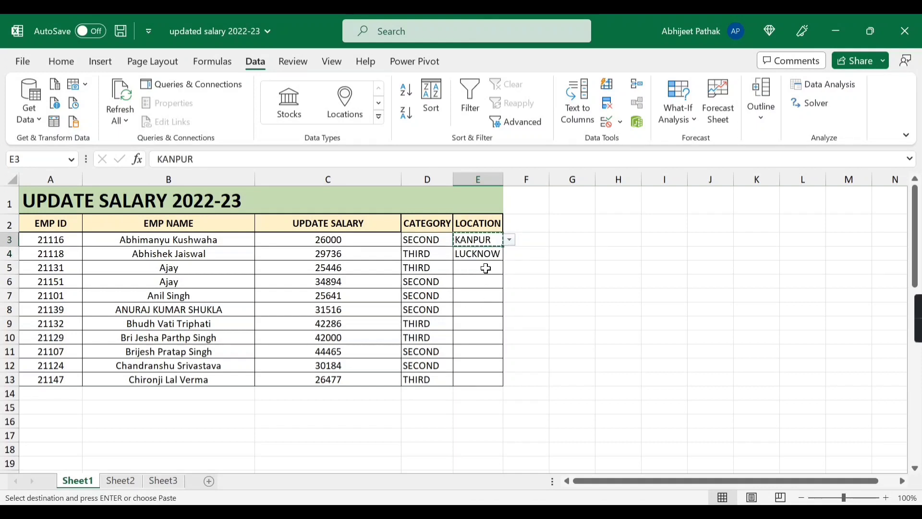
Choose KANPUR as the location in E5 from its drop-down list
{"action": "left_click", "coordinate": [483, 267]}
{"action": "left_click", "coordinate": [510, 268]}
{"action": "left_click", "coordinate": [490, 290]}
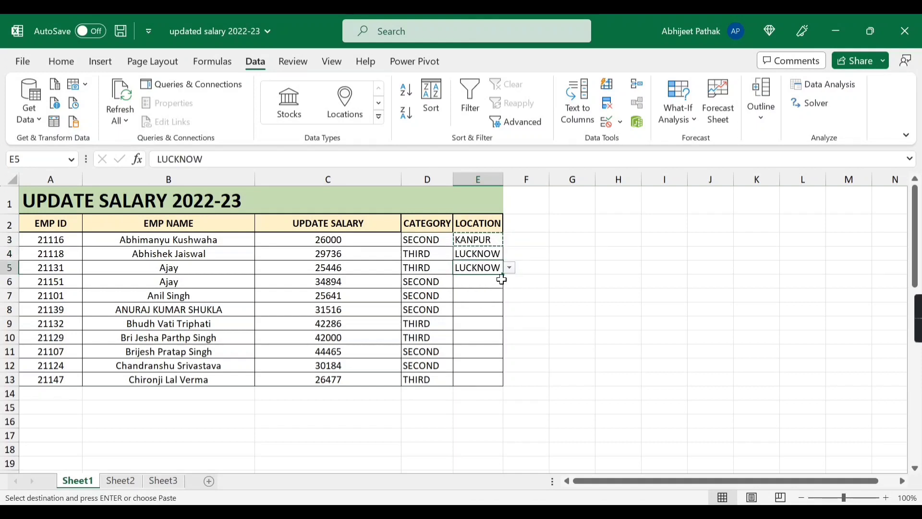
{"action": "left_click", "coordinate": [509, 268]}
{"action": "left_click", "coordinate": [486, 300]}
Choose LUCKNOW in E7 and DELHI in E6 from the location drop-down lists
{"action": "left_click", "coordinate": [486, 300]}
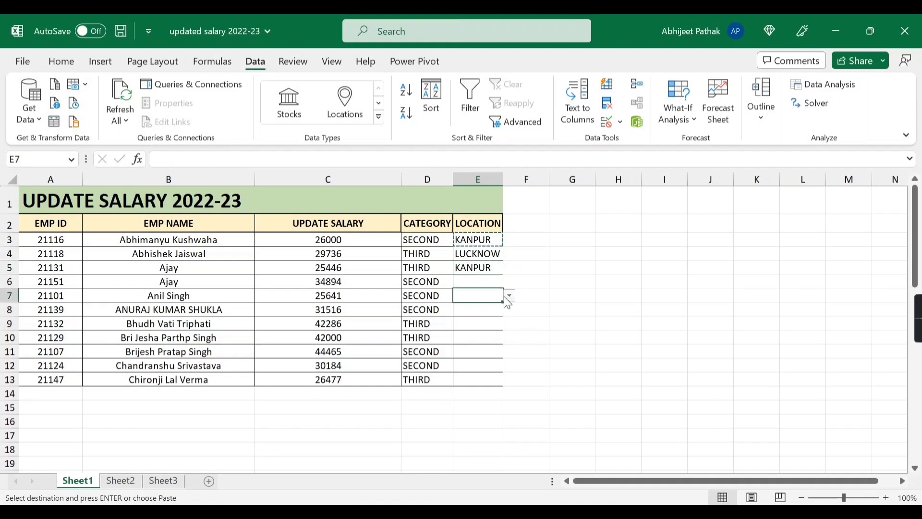
{"action": "left_click", "coordinate": [510, 296]}
{"action": "left_click", "coordinate": [485, 317]}
{"action": "left_click", "coordinate": [496, 284]}
{"action": "left_click", "coordinate": [509, 282]}
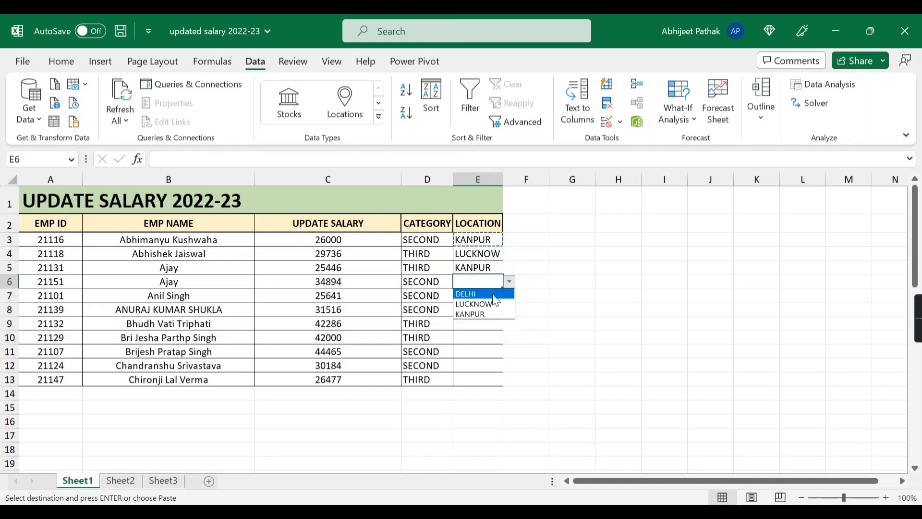
{"action": "left_click", "coordinate": [484, 293]}
Copy the locations in E3:E7 to the empty LOCATION cells starting at E8
{"action": "left_click_drag", "start_coordinate": [483, 241], "coordinate": [480, 295]}
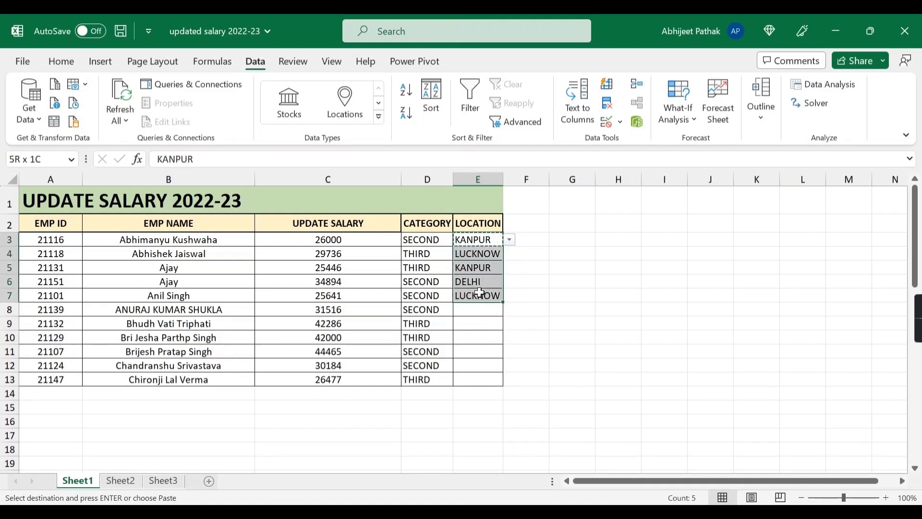
{"action": "key", "text": "ctrl+c"}
{"action": "left_click", "coordinate": [480, 309]}
{"action": "key", "text": "ctrl+v"}
Copy the DELHI entry from E11 to E13 and clear the copy marquee
{"action": "left_click", "coordinate": [479, 358]}
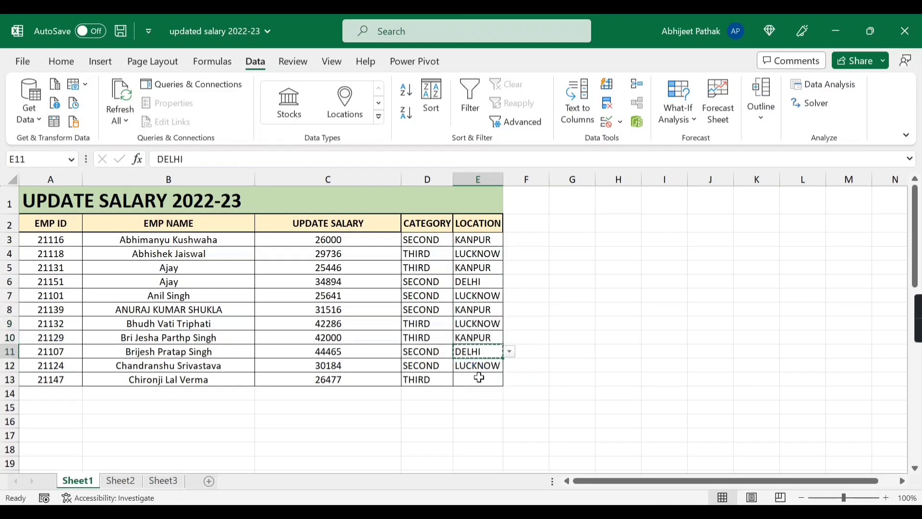
{"action": "key", "text": "ctrl+c"}
{"action": "left_click", "coordinate": [479, 379]}
{"action": "key", "text": "ctrl+v"}
{"action": "key", "text": "Escape"}
Select every cell with a validation rule using Go To Special with Data validation set to All
{"action": "left_click", "coordinate": [283, 266]}
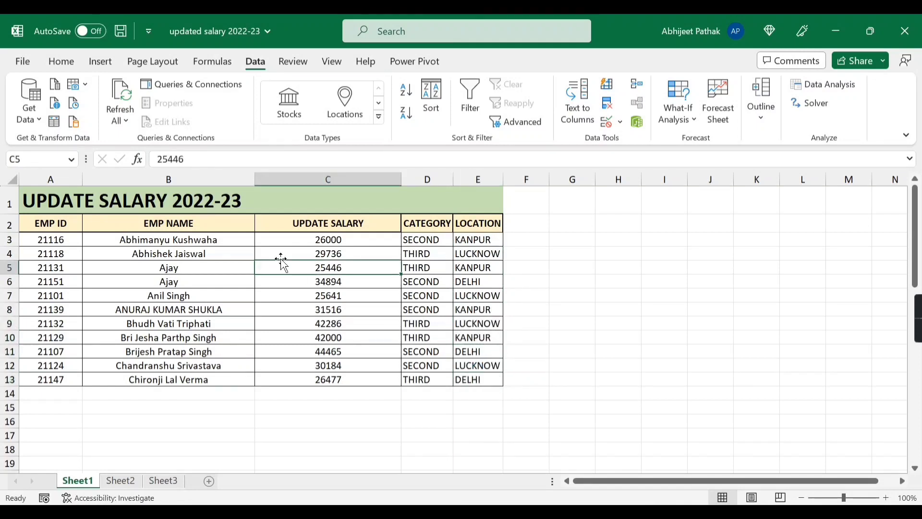
{"action": "key", "text": "ctrl+g"}
{"action": "left_click_drag", "start_coordinate": [692, 208], "coordinate": [229, 197]}
{"action": "left_click", "coordinate": [141, 369]}
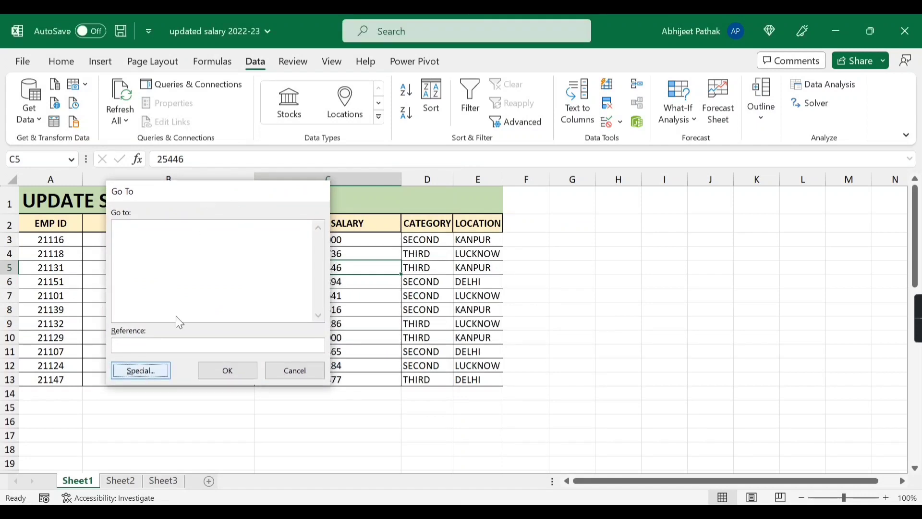
{"action": "left_click_drag", "start_coordinate": [232, 165], "coordinate": [189, 160]}
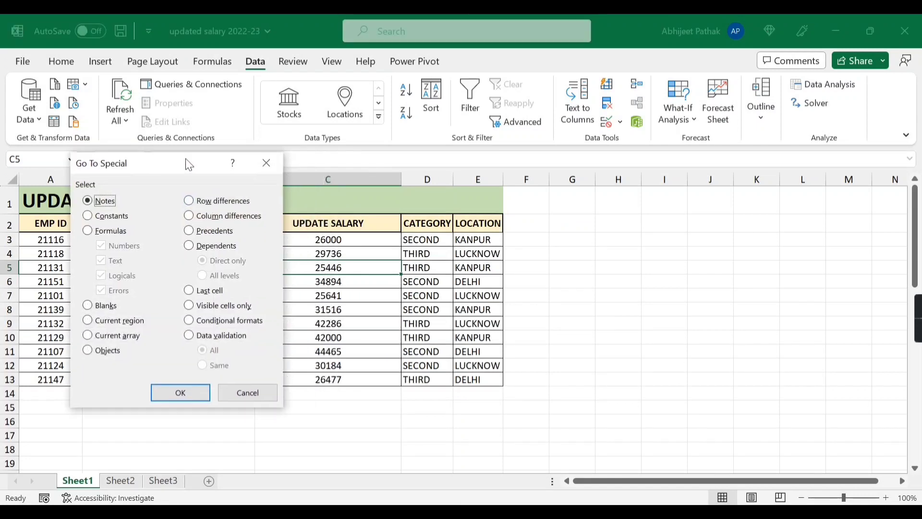
{"action": "left_click", "coordinate": [209, 334]}
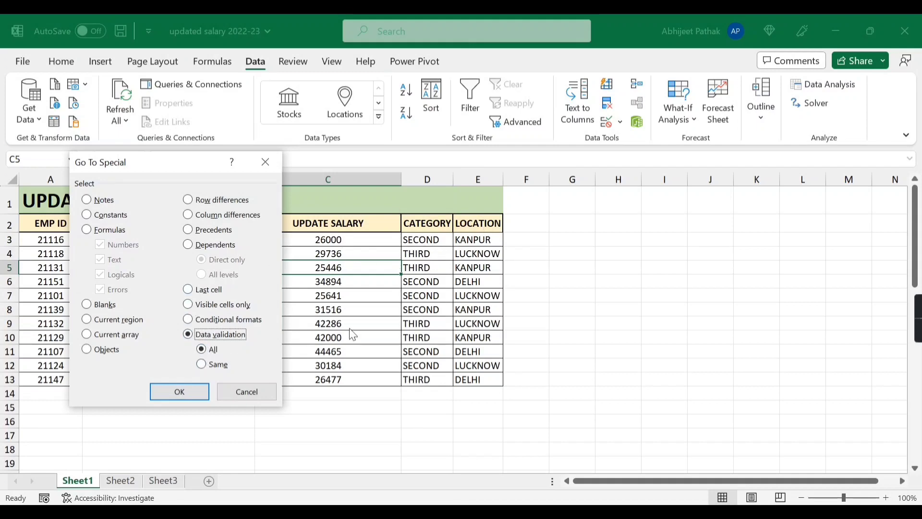
{"action": "left_click", "coordinate": [179, 390]}
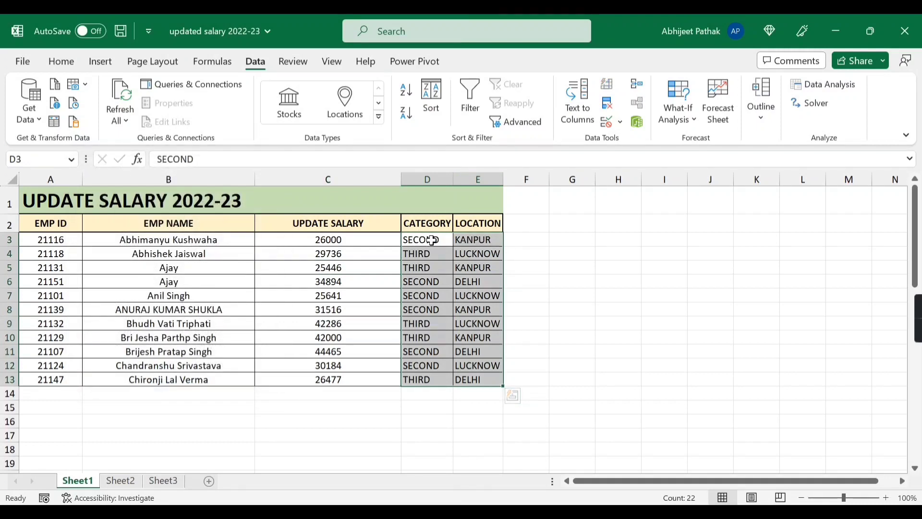
Examine the drop-down entries of the CATEGORY cell D3 and the LOCATION cell E3, keeping KANPUR in E3
{"action": "left_click", "coordinate": [432, 240]}
{"action": "left_click", "coordinate": [459, 239]}
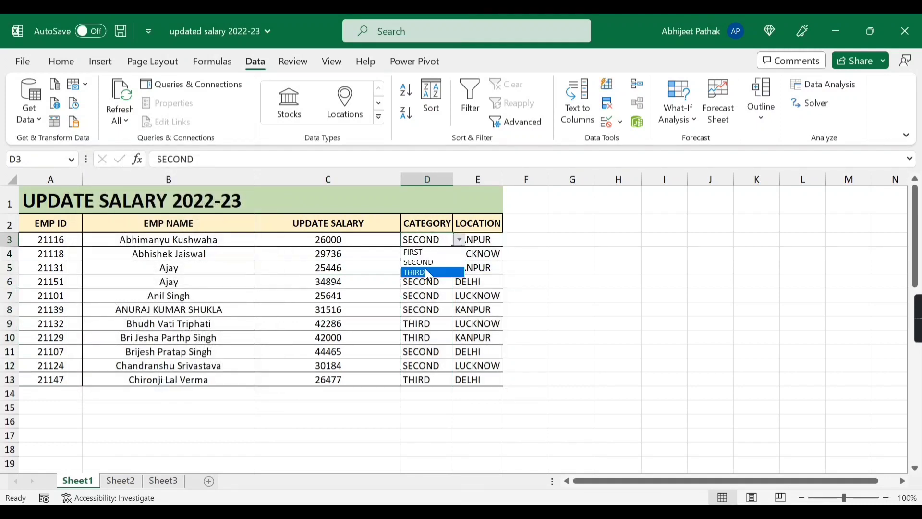
{"action": "left_click", "coordinate": [486, 239]}
{"action": "left_click", "coordinate": [486, 239]}
{"action": "left_click", "coordinate": [509, 239]}
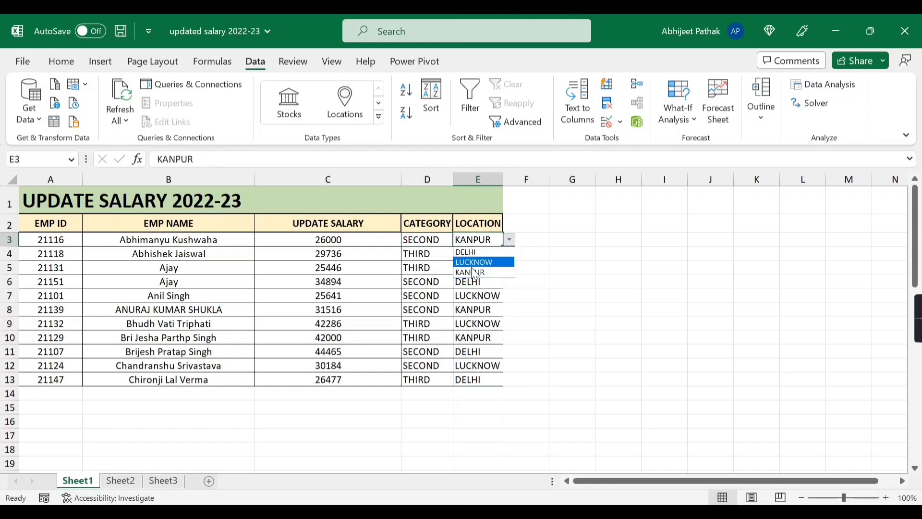
{"action": "left_click", "coordinate": [473, 272]}
{"action": "left_click", "coordinate": [173, 268]}
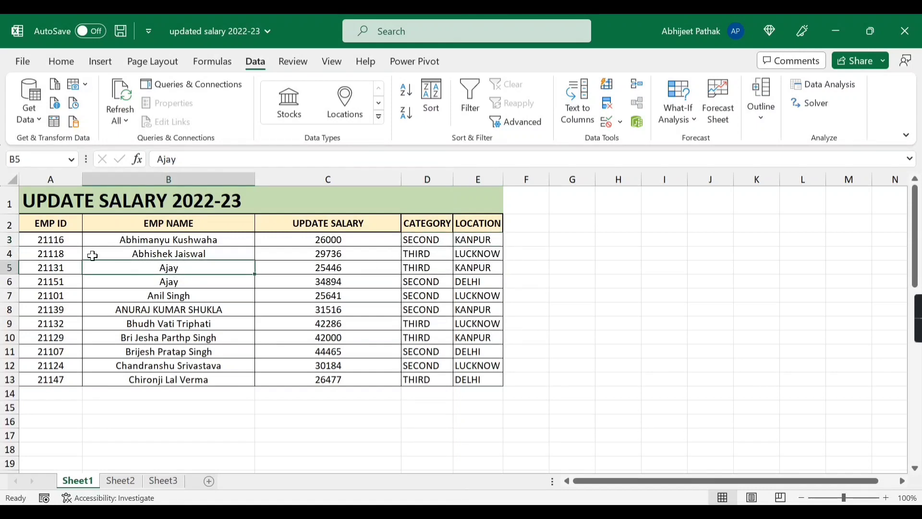
Try to select cells sharing the validation of A4 using Go To Special with Data validation set to Same
{"action": "left_click", "coordinate": [49, 253]}
{"action": "key", "text": "F5"}
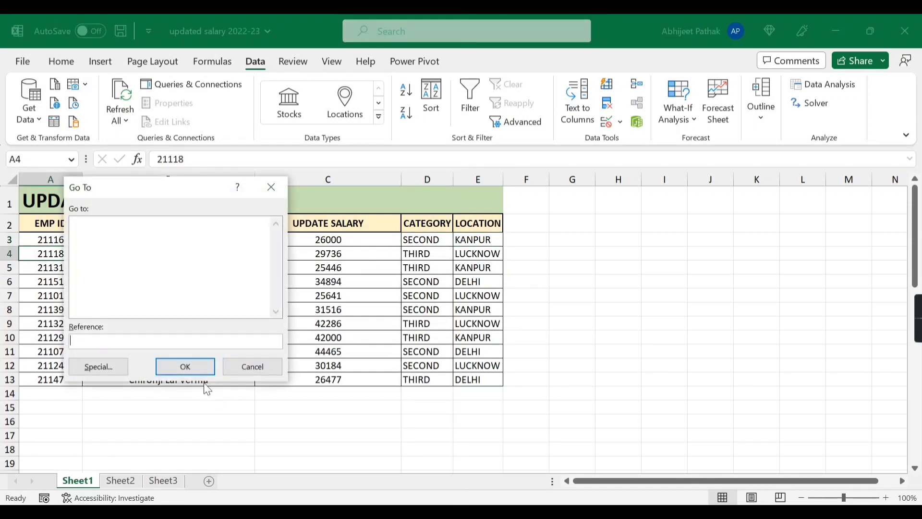
{"action": "left_click", "coordinate": [79, 369]}
{"action": "left_click", "coordinate": [223, 333]}
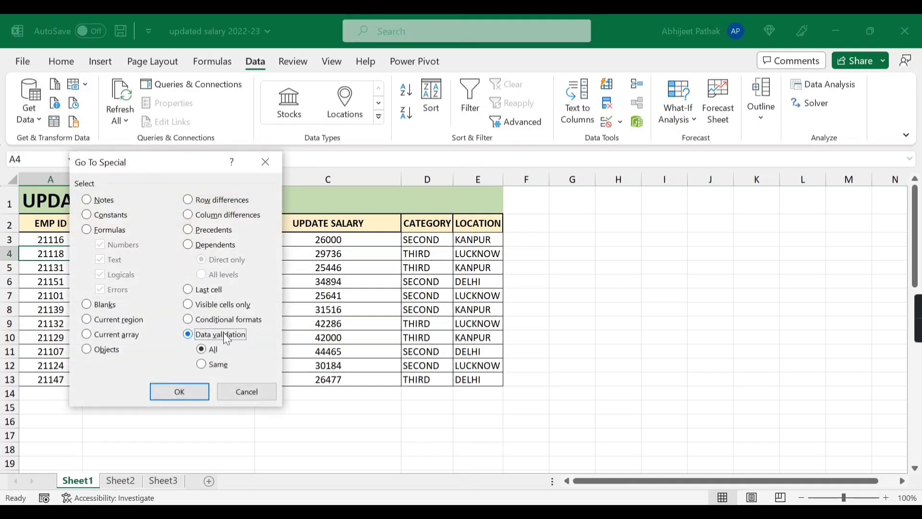
{"action": "left_click", "coordinate": [214, 365]}
{"action": "left_click_drag", "start_coordinate": [172, 162], "coordinate": [222, 168]}
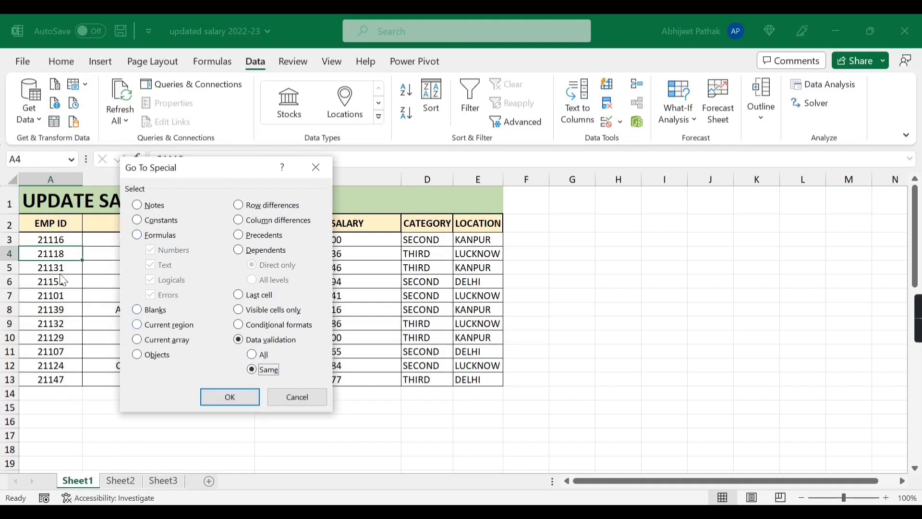
{"action": "left_click", "coordinate": [232, 399]}
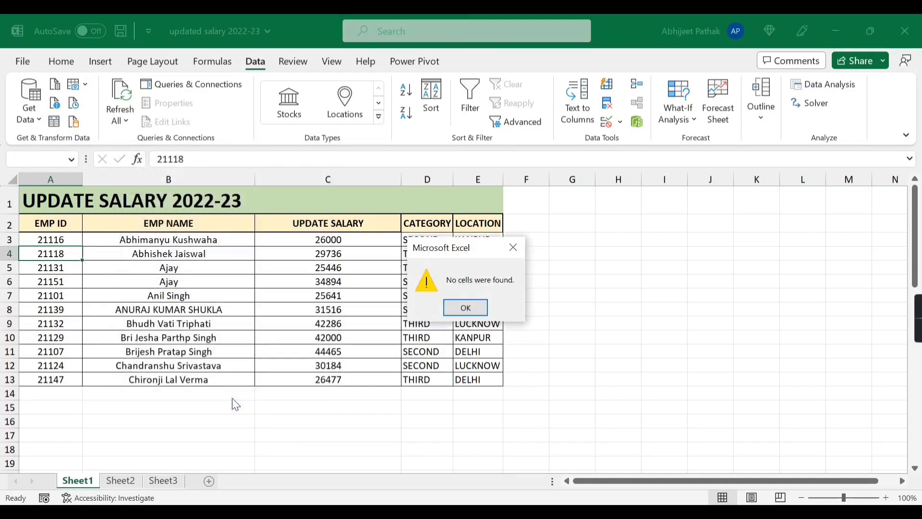
{"action": "left_click", "coordinate": [514, 246]}
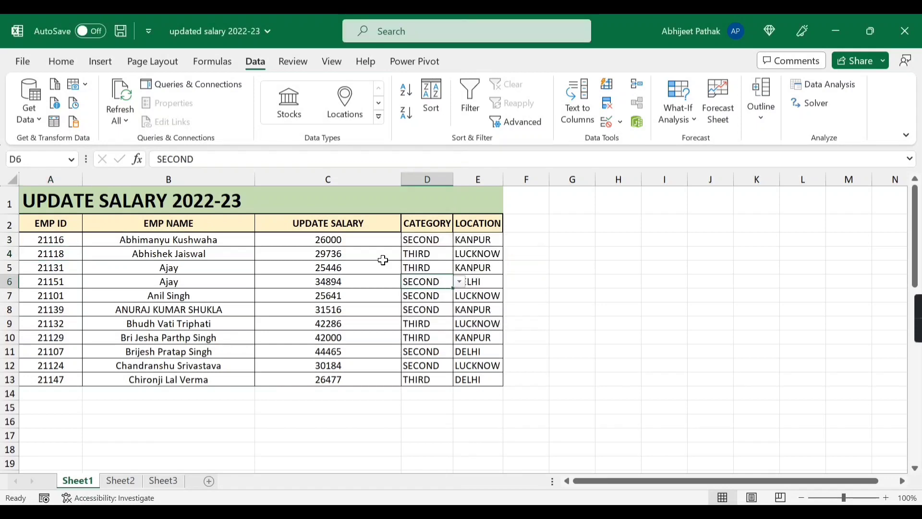
Select the cells sharing the validation of CATEGORY cell D4 using Go To Special with Data validation set to Same
{"action": "left_click", "coordinate": [345, 256]}
{"action": "left_click", "coordinate": [425, 255]}
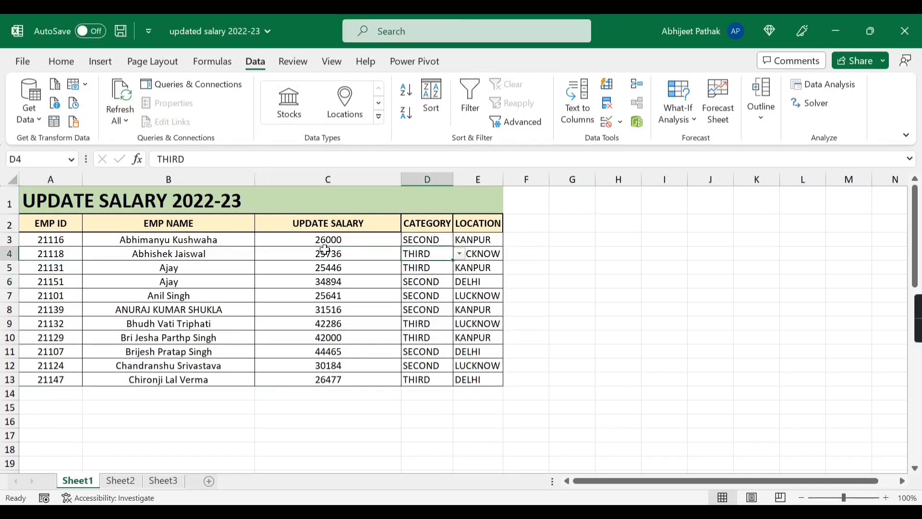
{"action": "left_click", "coordinate": [426, 240]}
{"action": "left_click", "coordinate": [426, 251]}
{"action": "left_click", "coordinate": [620, 122]}
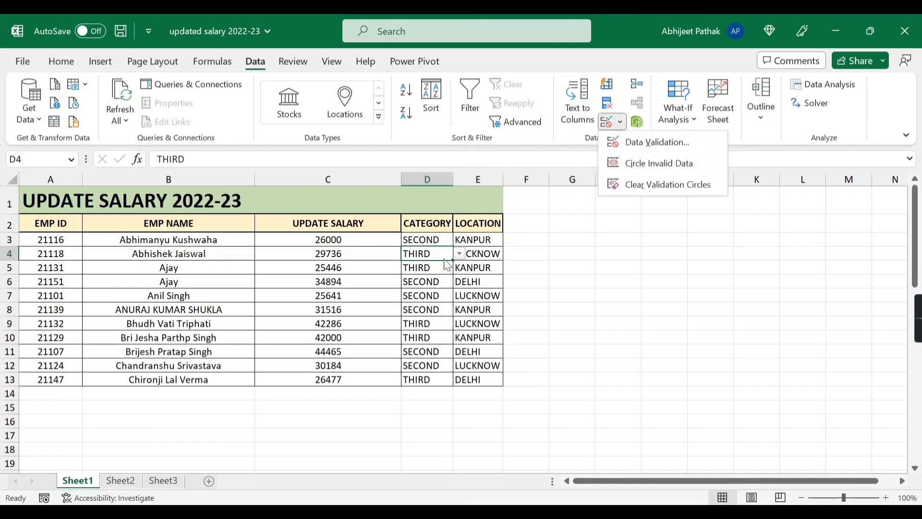
{"action": "left_click", "coordinate": [414, 277]}
{"action": "key", "text": "ctrl+g"}
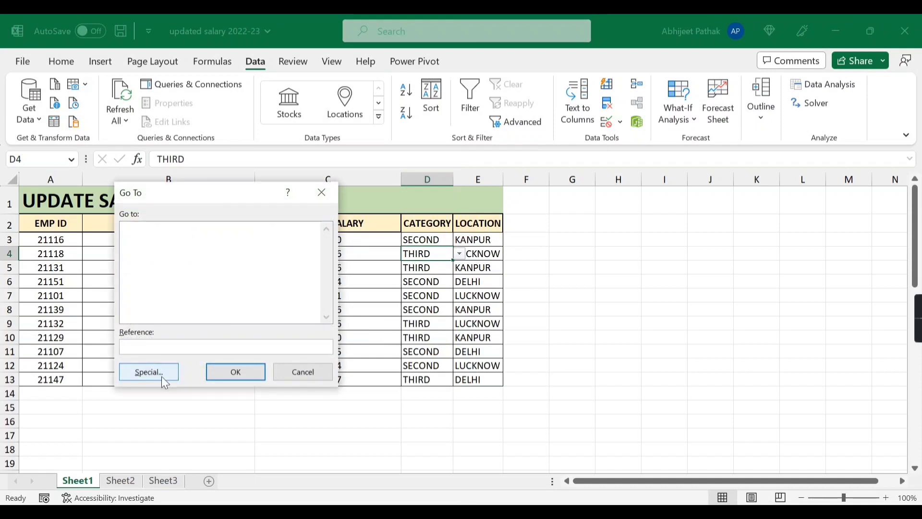
{"action": "left_click", "coordinate": [153, 374]}
{"action": "left_click_drag", "start_coordinate": [252, 168], "coordinate": [181, 154]}
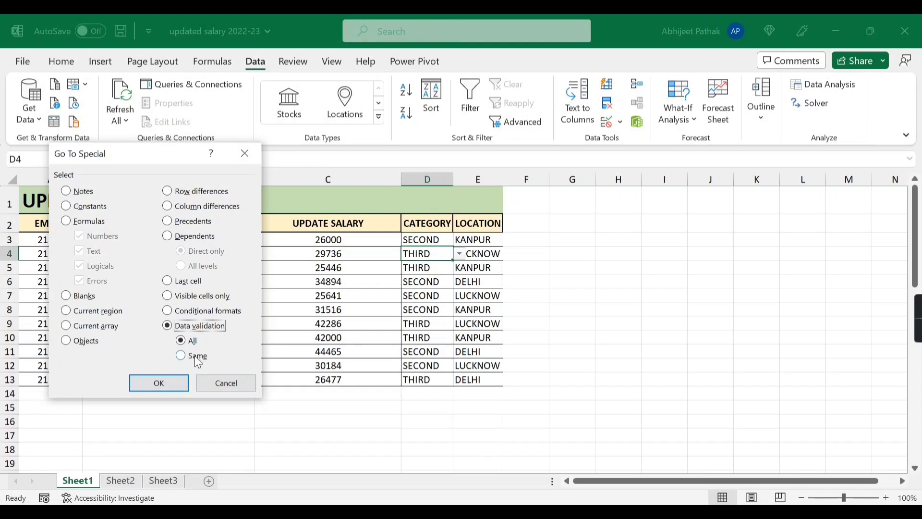
{"action": "left_click", "coordinate": [195, 355]}
{"action": "left_click", "coordinate": [176, 382]}
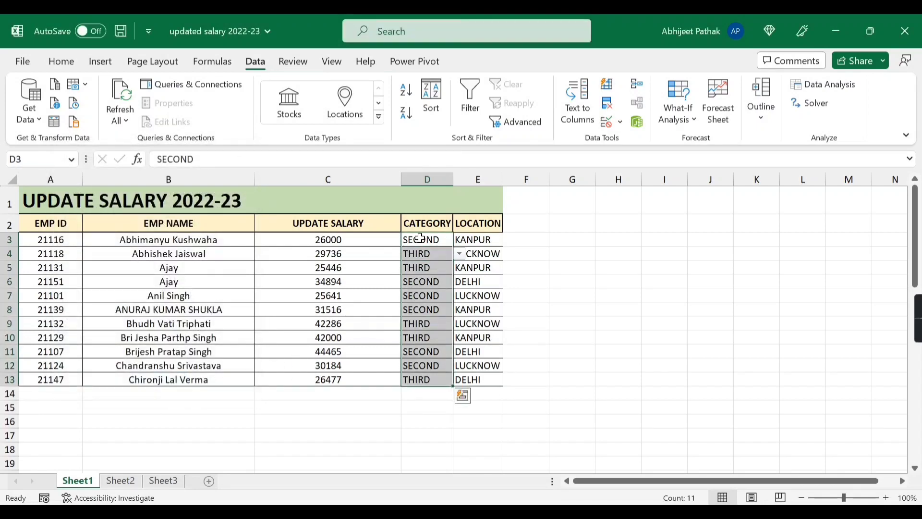
Clear all data validation settings from the selected CATEGORY cells D3:D13
{"action": "left_click", "coordinate": [620, 122]}
{"action": "left_click", "coordinate": [635, 144]}
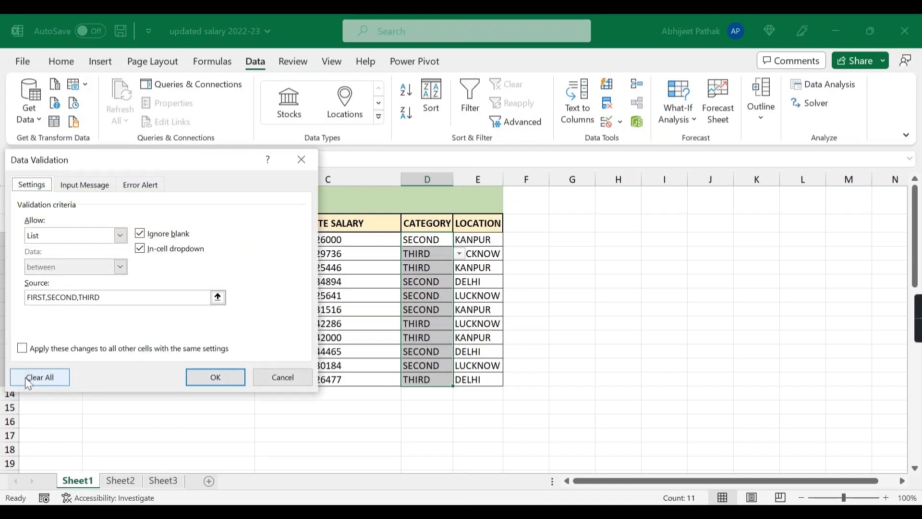
{"action": "left_click", "coordinate": [34, 380]}
{"action": "left_click", "coordinate": [216, 377]}
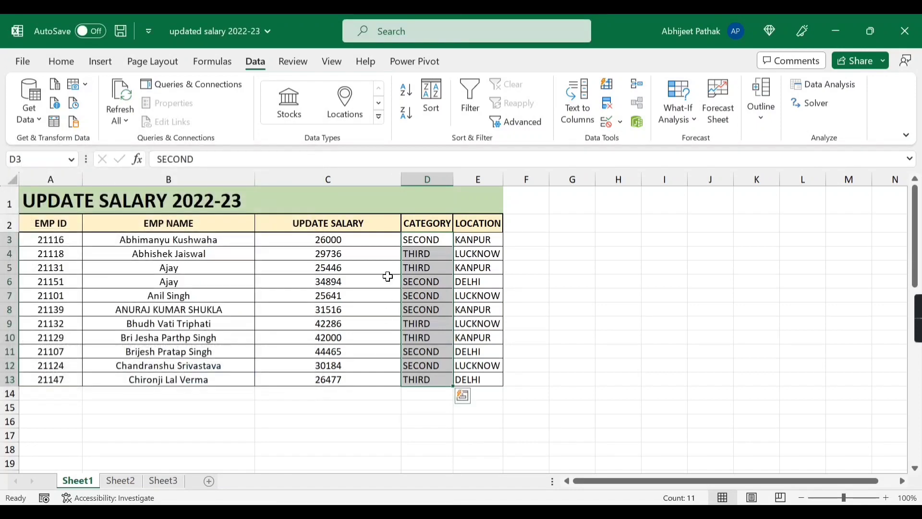
Check cells in the CATEGORY column, D3:D13, for remaining drop-down lists
{"action": "left_click", "coordinate": [430, 255]}
{"action": "left_click", "coordinate": [430, 322]}
{"action": "left_click", "coordinate": [430, 364]}
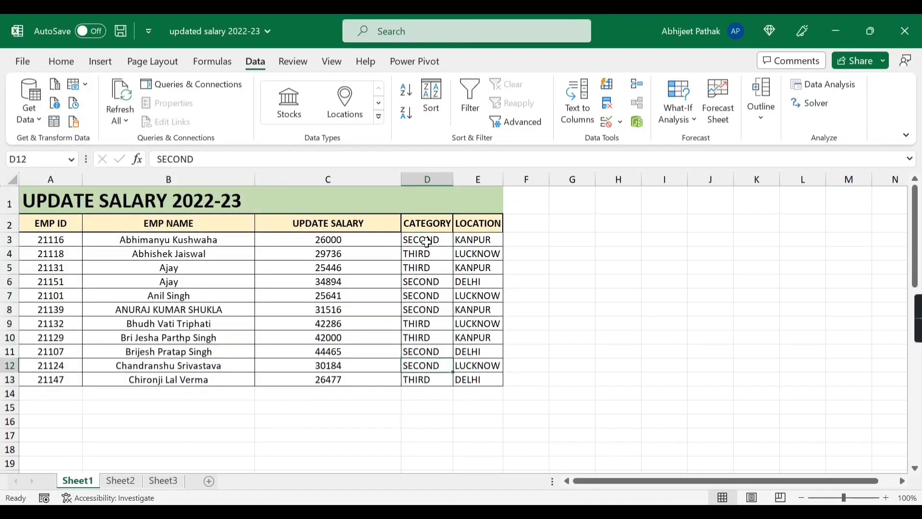
{"action": "left_click_drag", "start_coordinate": [430, 239], "coordinate": [414, 374]}
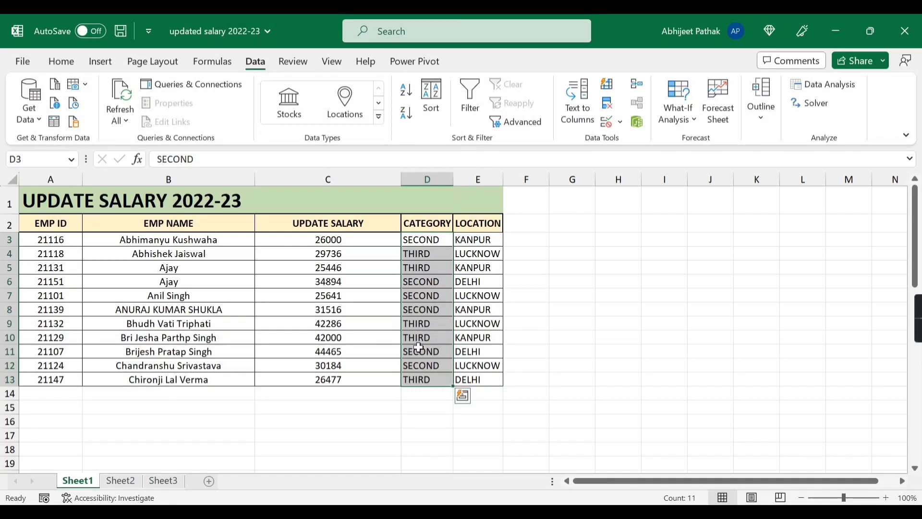
{"action": "left_click", "coordinate": [433, 243]}
Search the CATEGORY range D3:D13 for validated cells using Go To Special with Data validation set to All
{"action": "left_click_drag", "start_coordinate": [434, 242], "coordinate": [420, 378]}
{"action": "key", "text": "ctrl+g"}
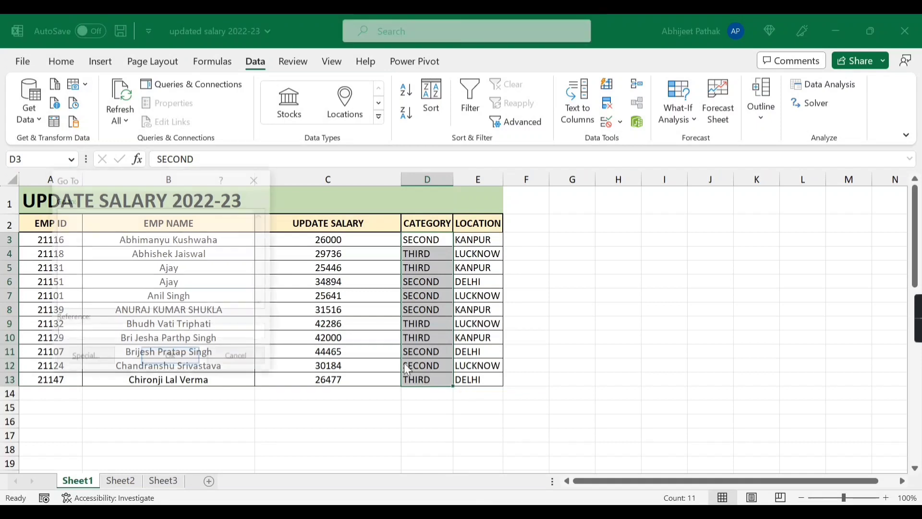
{"action": "left_click", "coordinate": [91, 358]}
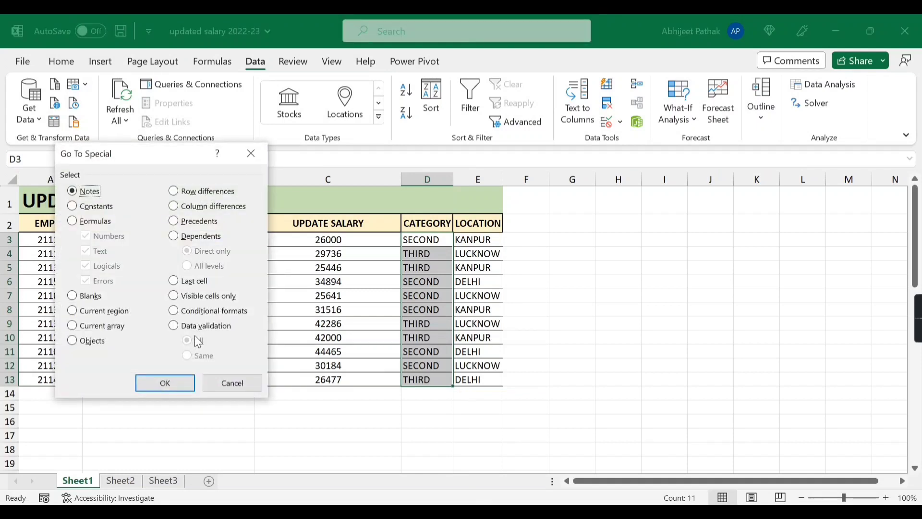
{"action": "left_click", "coordinate": [187, 325]}
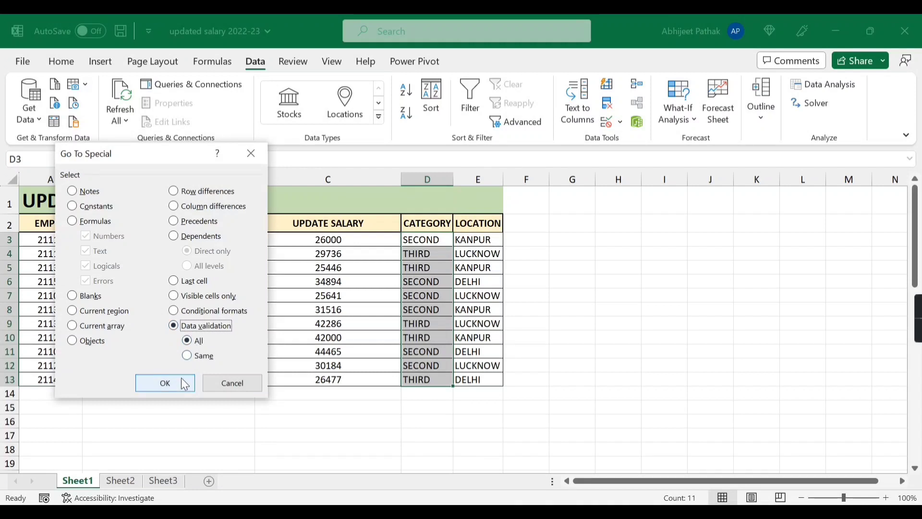